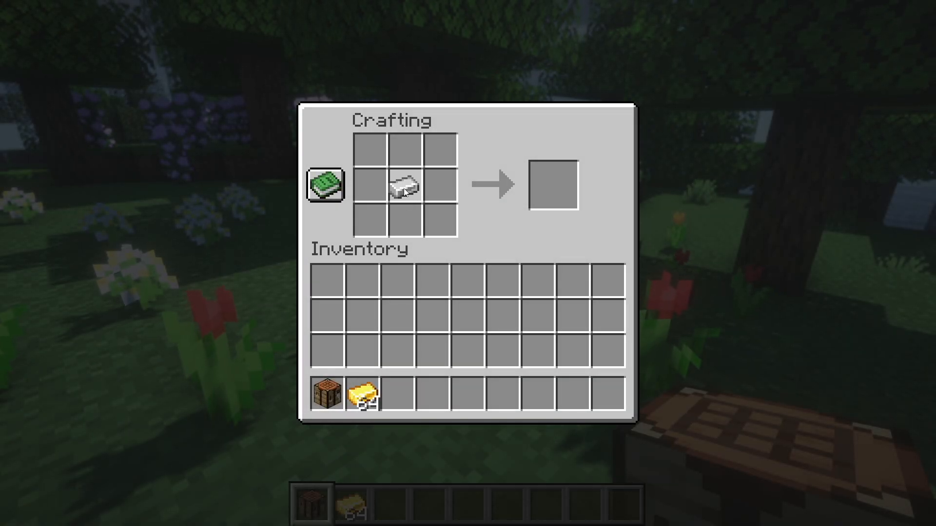
# Step: Ring the iron ingot with gold ingots and move the crafted Special Diamond to the hotbar
pyautogui.click(363, 396)
pyautogui.moveTo(370, 185)
pyautogui.mouseDown()
pyautogui.moveTo(440, 219)
pyautogui.moveTo(369, 185)
pyautogui.mouseUp()
pyautogui.click(362, 396)
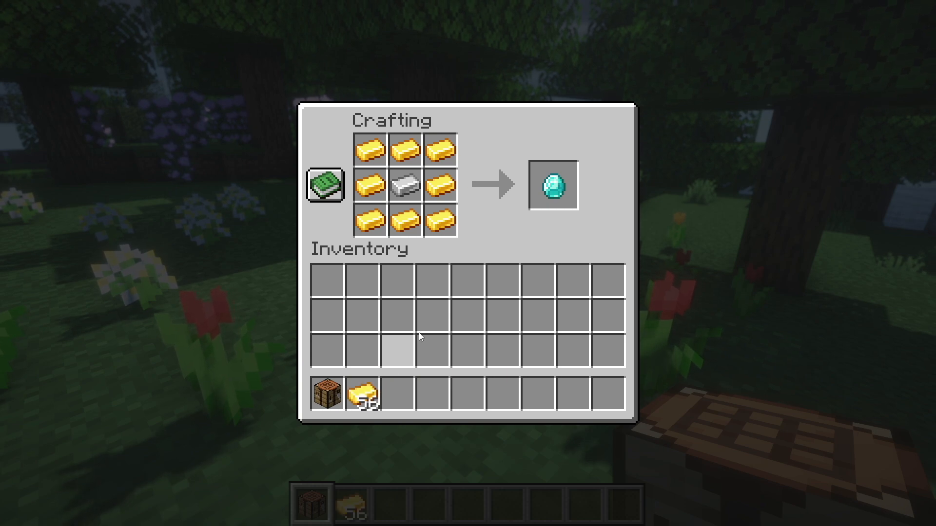
pyautogui.click(547, 188)
pyautogui.click(397, 396)
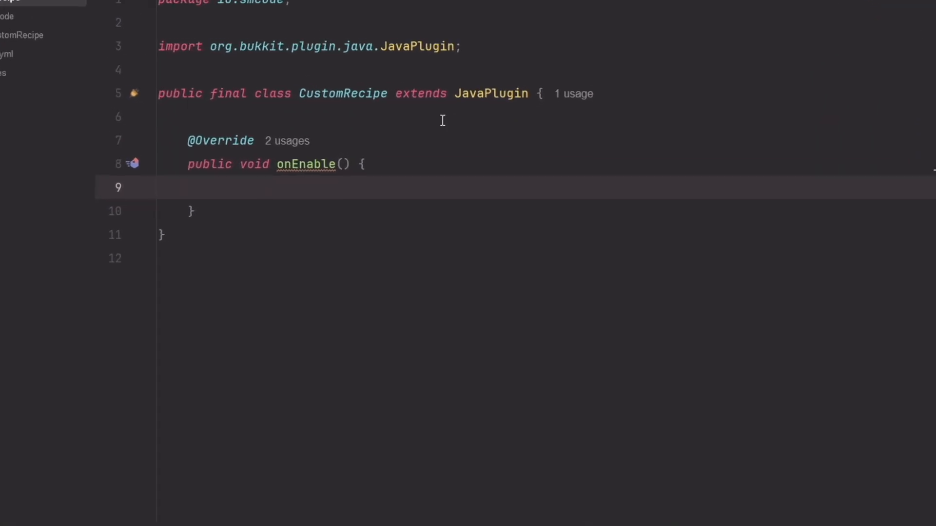
pyautogui.write('// 1.')
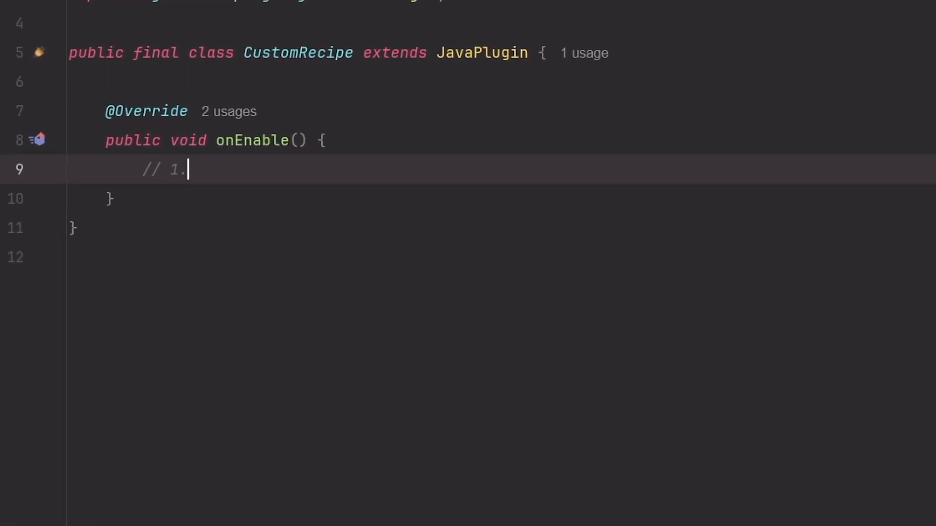
pyautogui.write(' Define the output ')
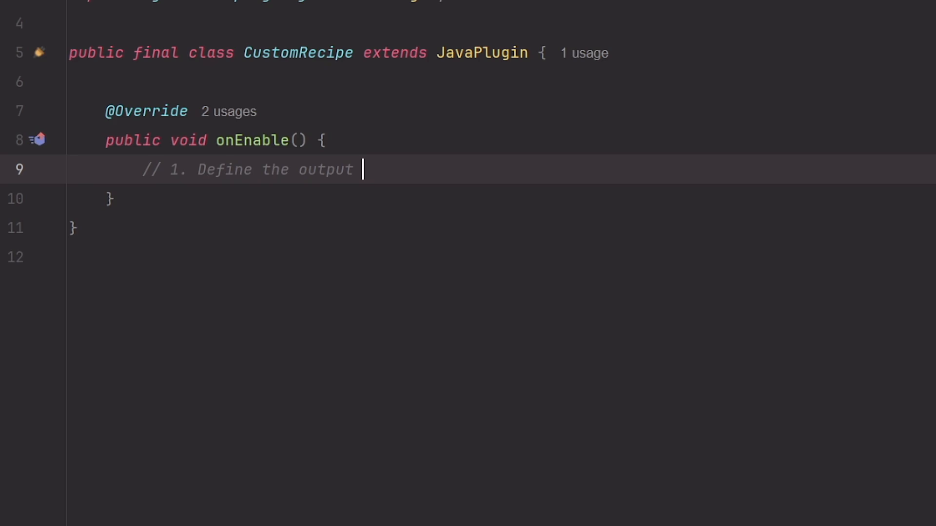
pyautogui.write('item')
# Step: Write onEnable outline comments: define output item, define shape and ingredients, add recipe to server
pyautogui.press('Return')
pyautogui.write('// 2. ')
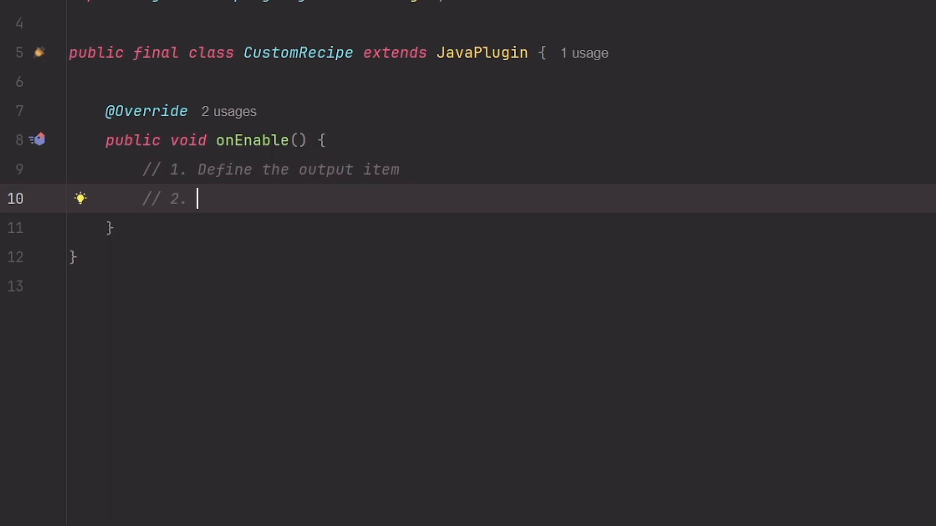
pyautogui.write('Define the shape and ')
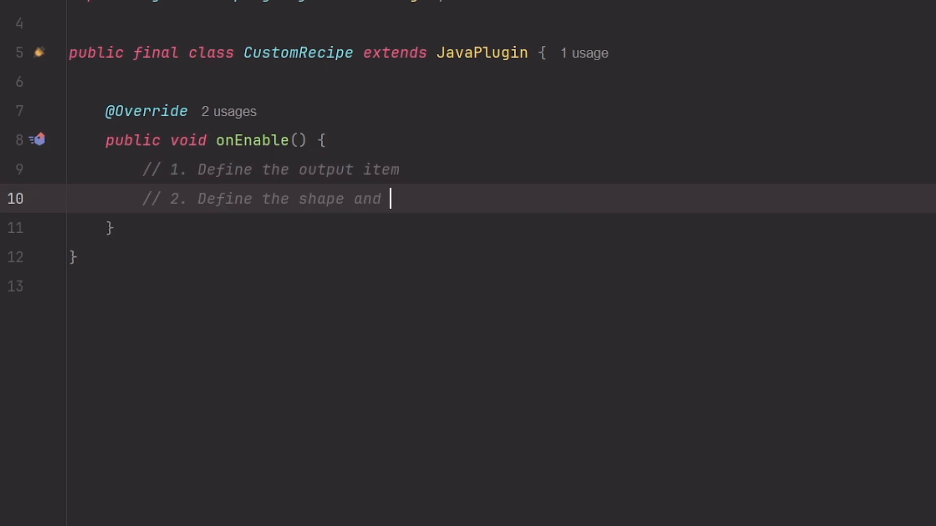
pyautogui.write('ingredients')
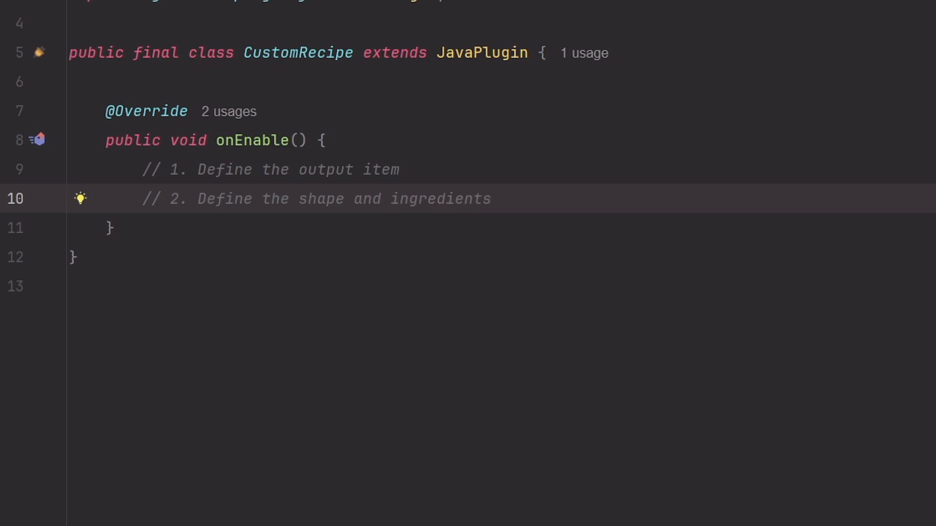
pyautogui.press('Return')
pyautogui.write('// 3. Add ')
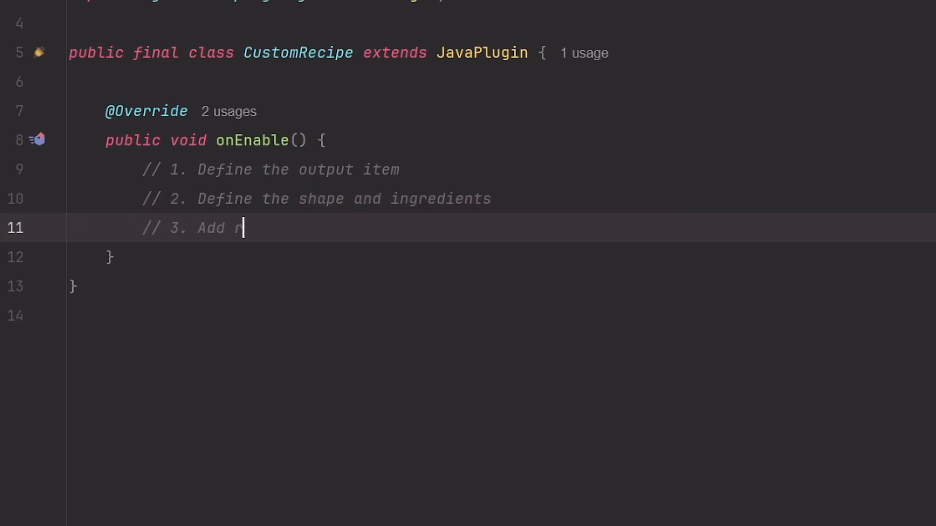
pyautogui.write('recipe to the server')
pyautogui.click(465, 169)
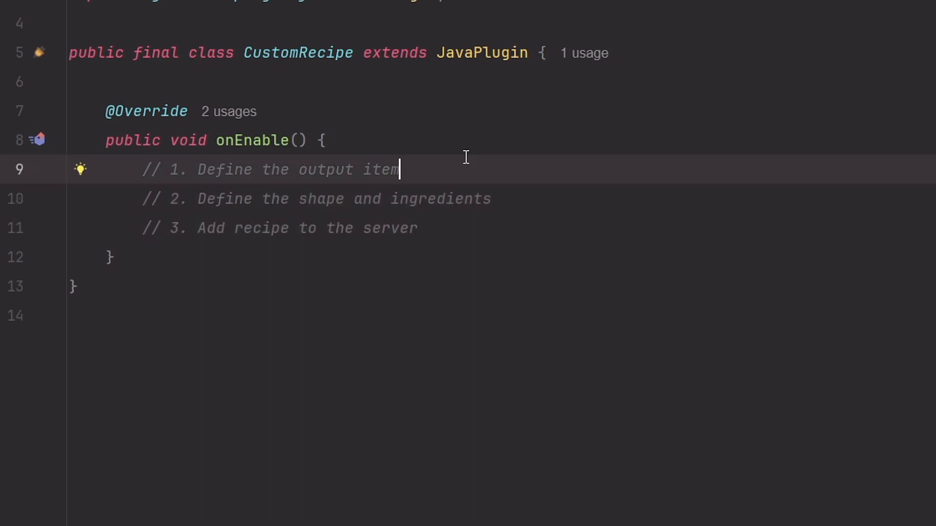
# Step: Declare a Material.DIAMOND ItemStack and fetch its ItemMeta into a variable
pyautogui.press('Return')
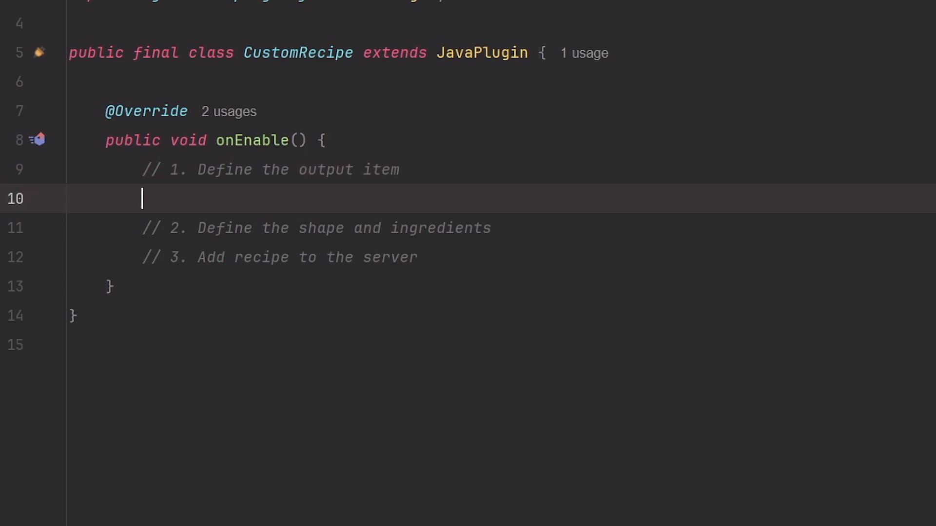
pyautogui.write('final ')
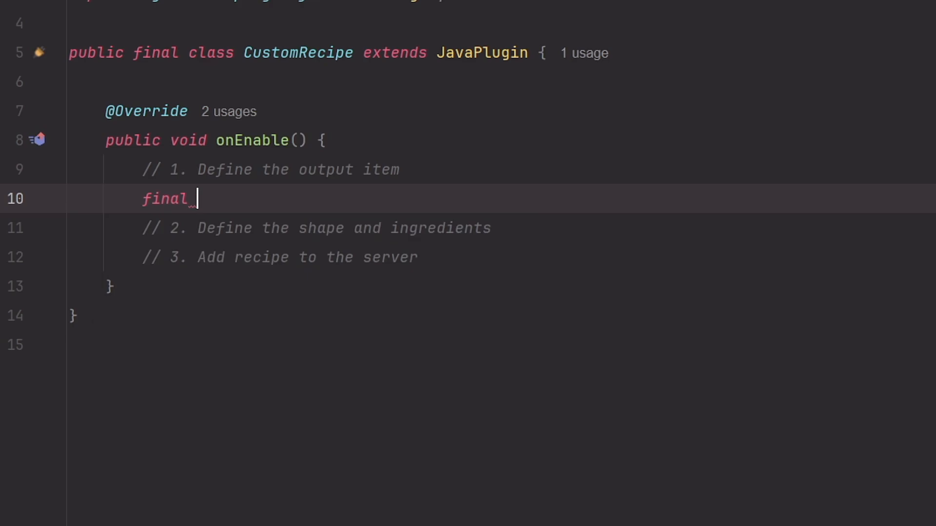
pyautogui.write('ItemStack diamond = new It')
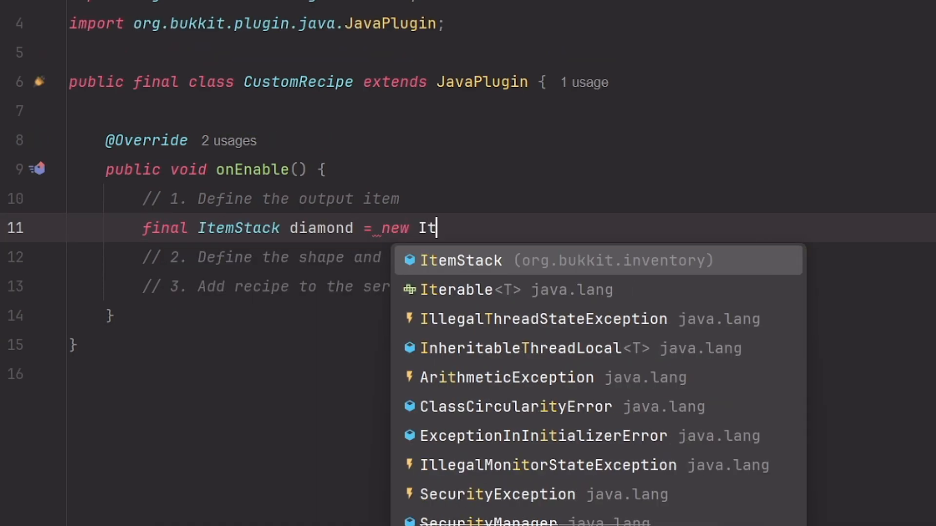
pyautogui.write('em()')
pyautogui.write('Stack(Materi')
pyautogui.press('Tab')
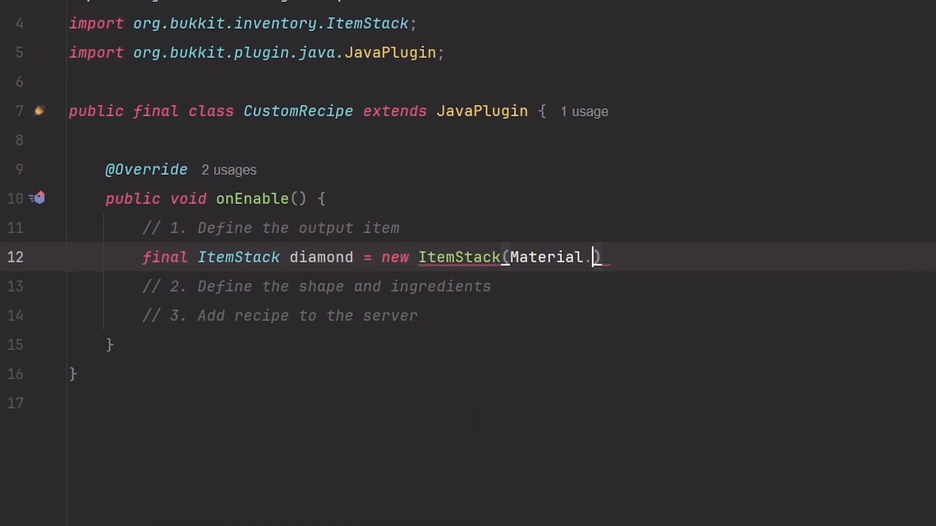
pyautogui.write('.DIA')
pyautogui.press('Return')
pyautogui.write(';')
pyautogui.press('Return')
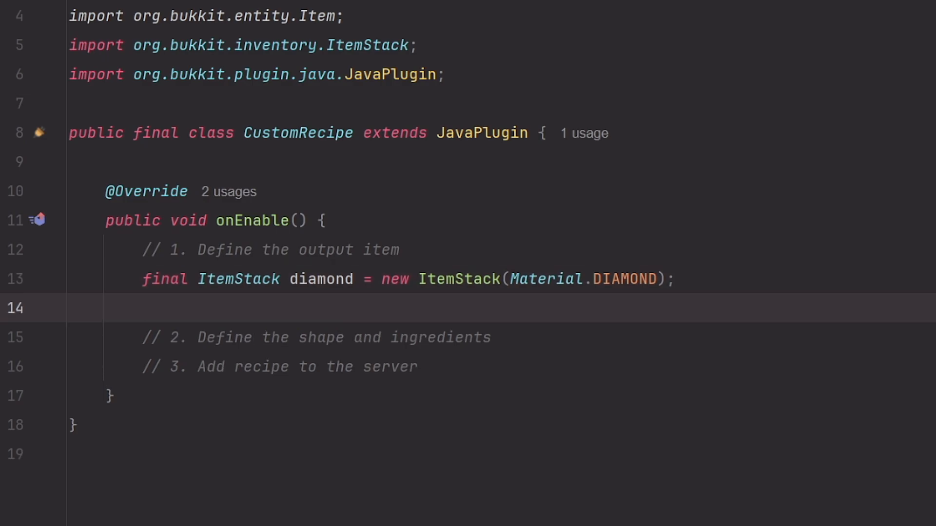
pyautogui.write('final ItemMeta')
pyautogui.press('Tab')
pyautogui.write('meta = di')
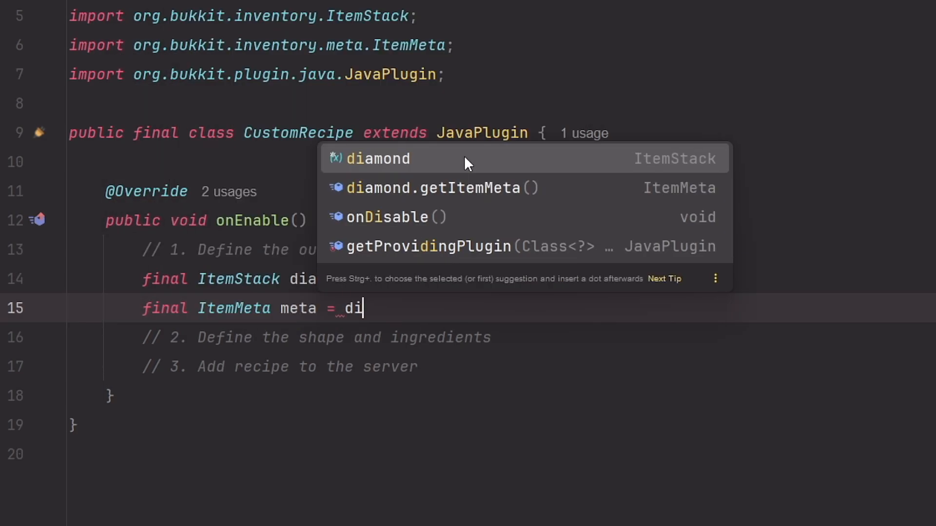
pyautogui.write('amdond.geti')
pyautogui.press('Tab')
pyautogui.write(';')
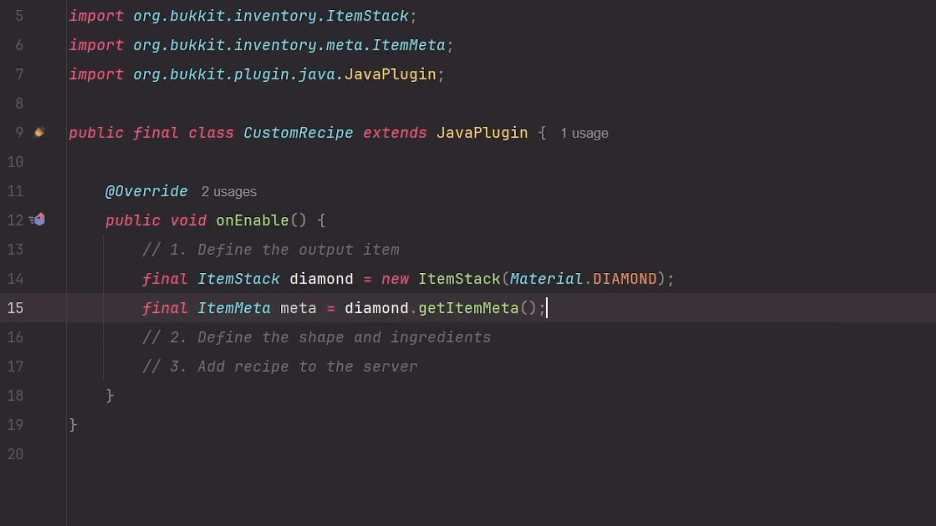
pyautogui.press('Return')
pyautogui.write('meta.set')
# Step: Set displayName to Component.text "Special Diamond" in NamedTextColor.DARK_PURPLE and apply setItemMeta
pyautogui.press('BackSpace')
pyautogui.press('BackSpace')
pyautogui.press('BackSpace')
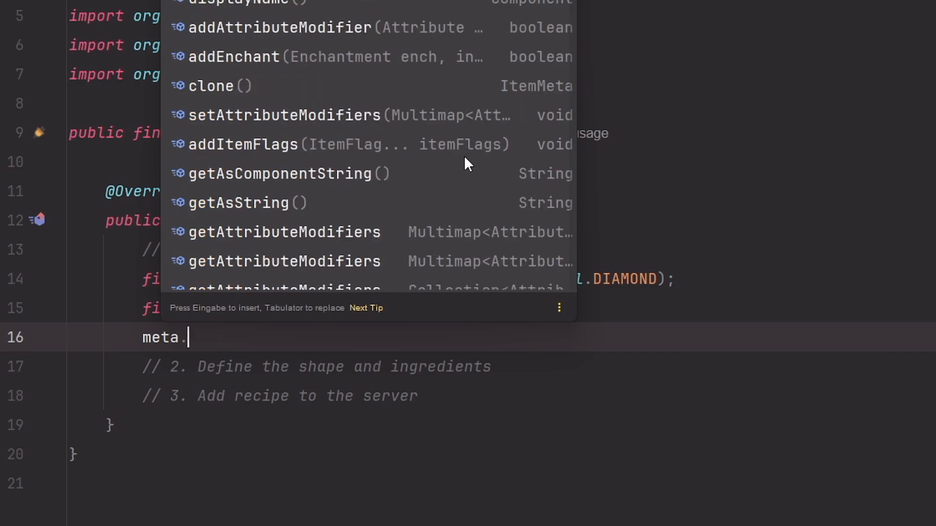
pyautogui.write('dis')
pyautogui.press('Tab')
pyautogui.write(';')
pyautogui.write('Compon')
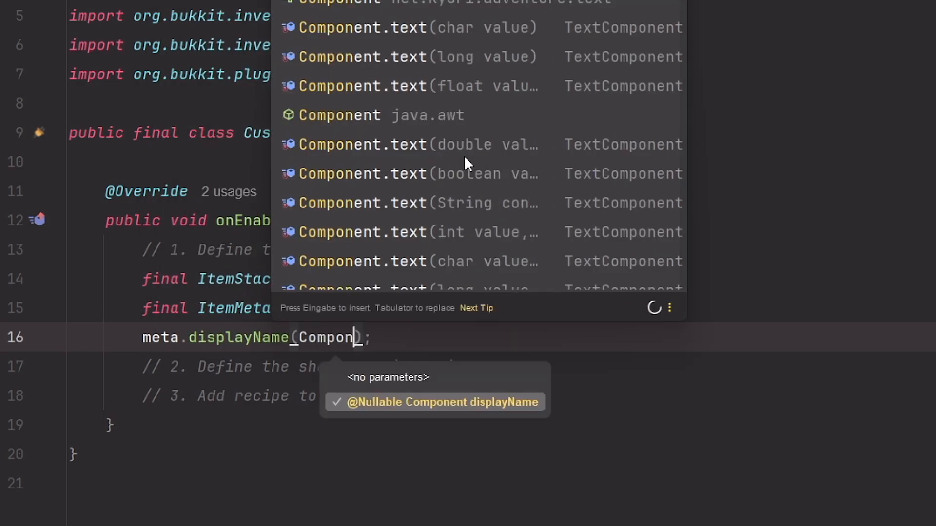
pyautogui.write('e')
pyautogui.press('Tab')
pyautogui.write('"')
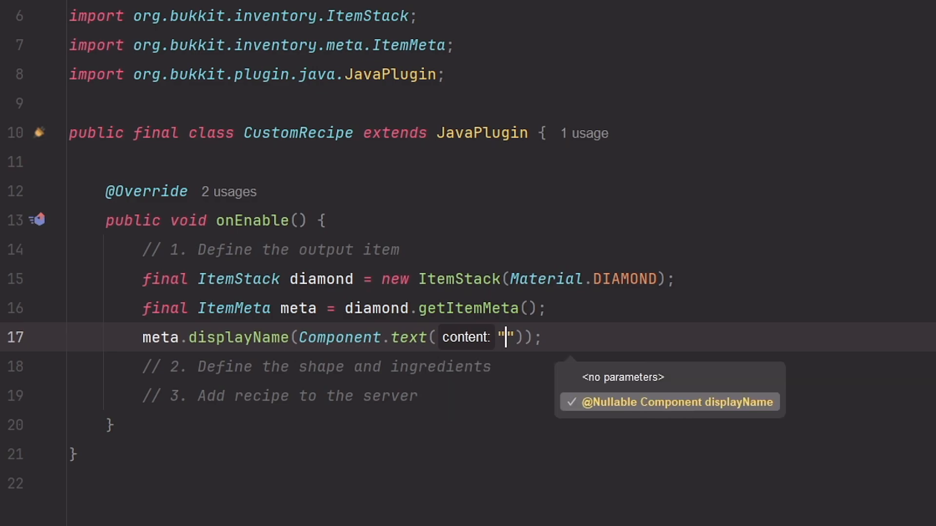
pyautogui.write('Special Diamond')
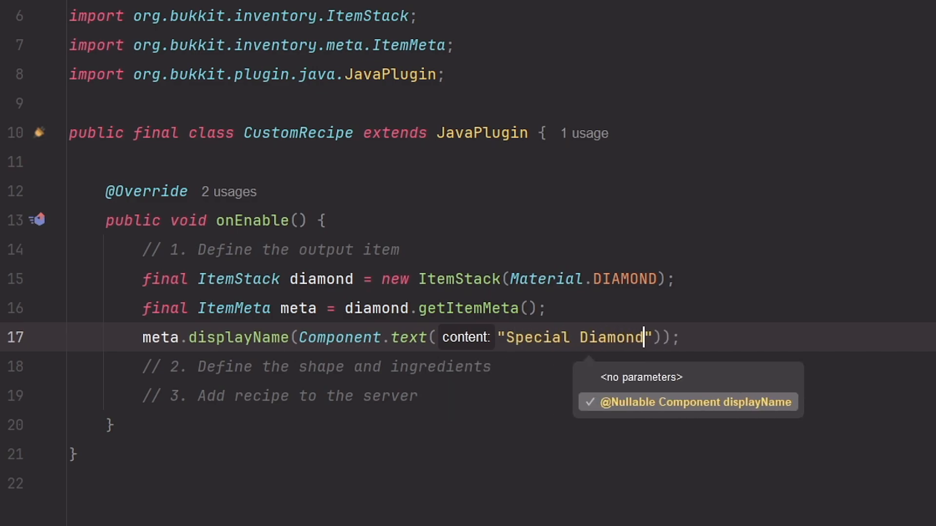
pyautogui.press('End')
pyautogui.write(', NamedC')
pyautogui.press('Tab')
pyautogui.write('.')
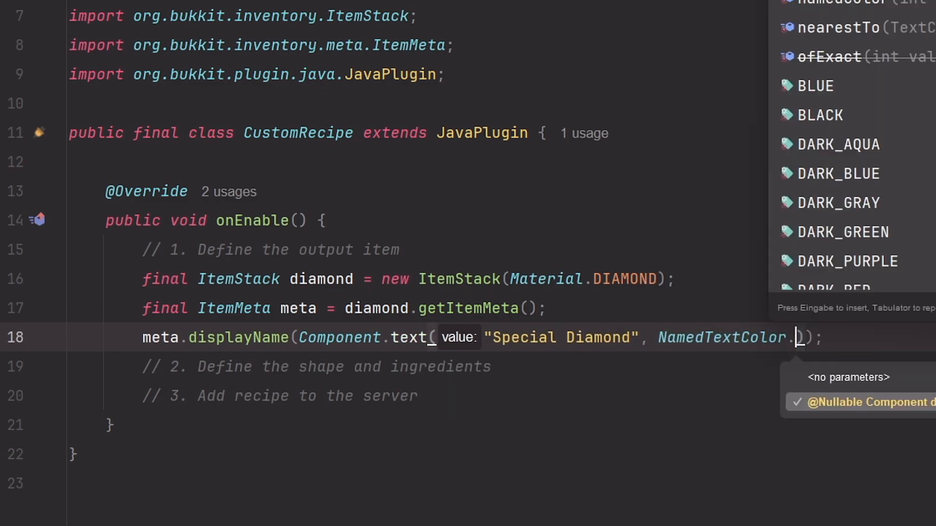
pyautogui.write('PUR')
pyautogui.press('Tab')
pyautogui.hotkey('shift', 'Return')
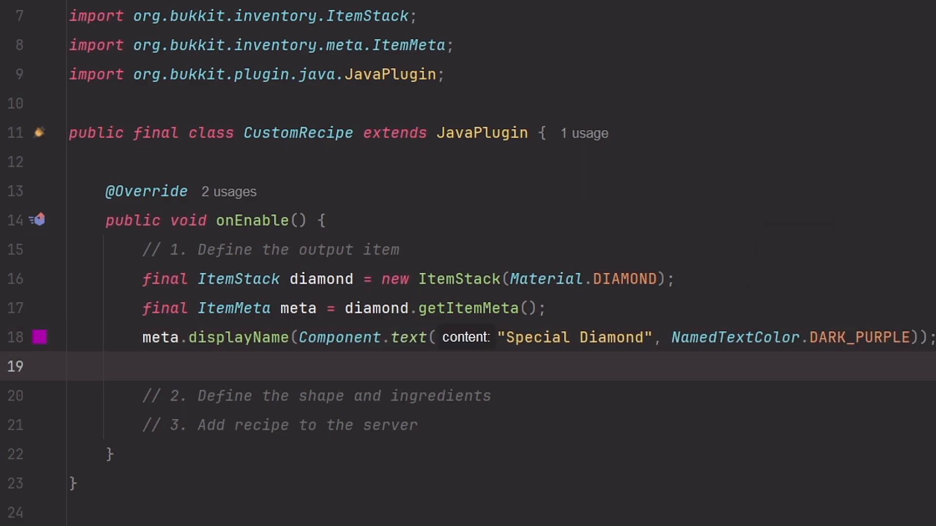
pyautogui.write('diamond.')
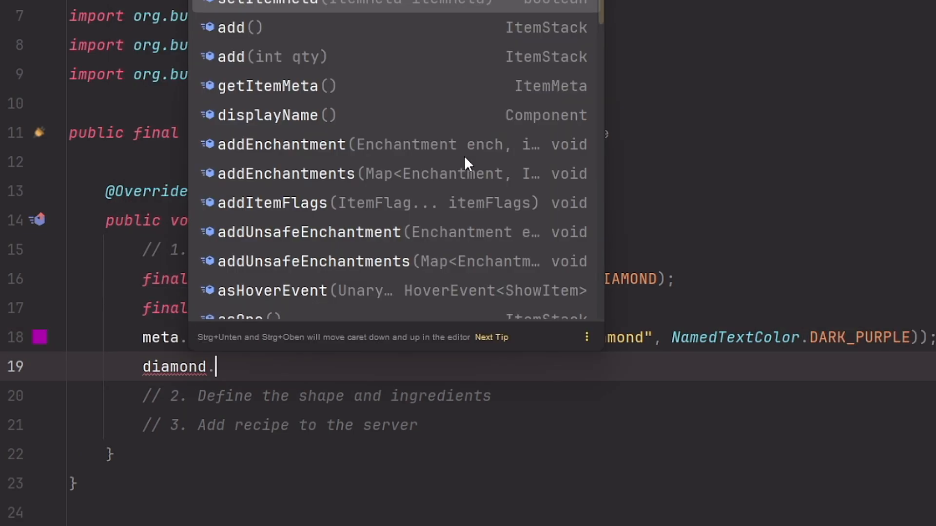
pyautogui.write('set')
pyautogui.press('Tab')
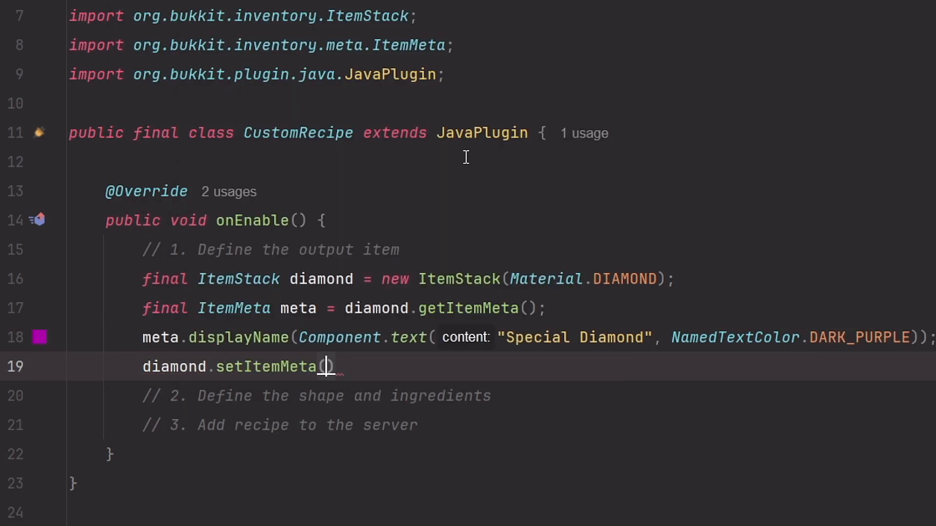
pyautogui.write('meta);')
pyautogui.press('Return')
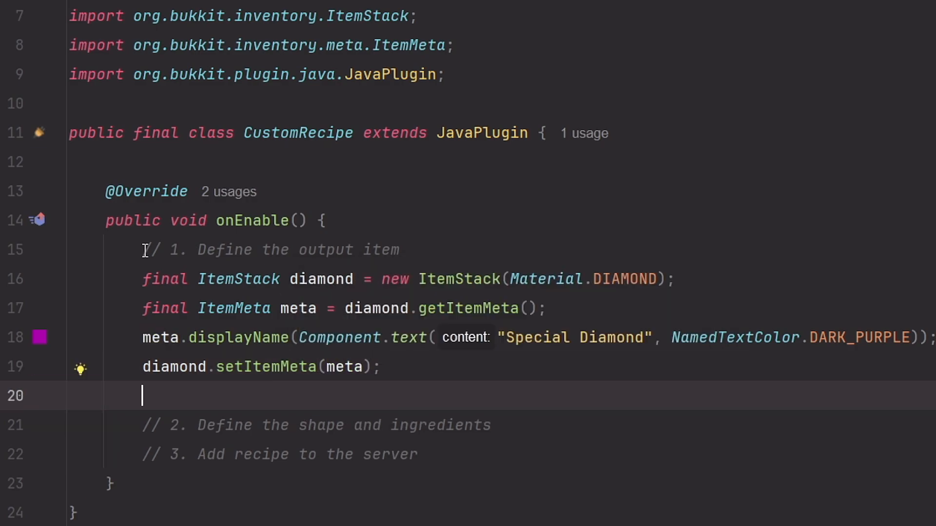
pyautogui.scroll(-2, 439, 395)
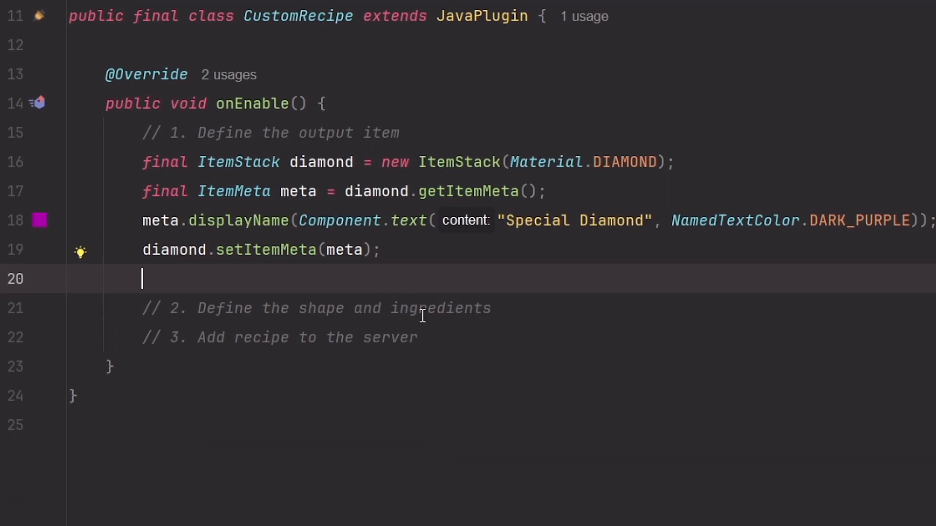
# Step: Declare a ShapedRecipe built from key and the diamond under the shape comment
pyautogui.click(496, 309)
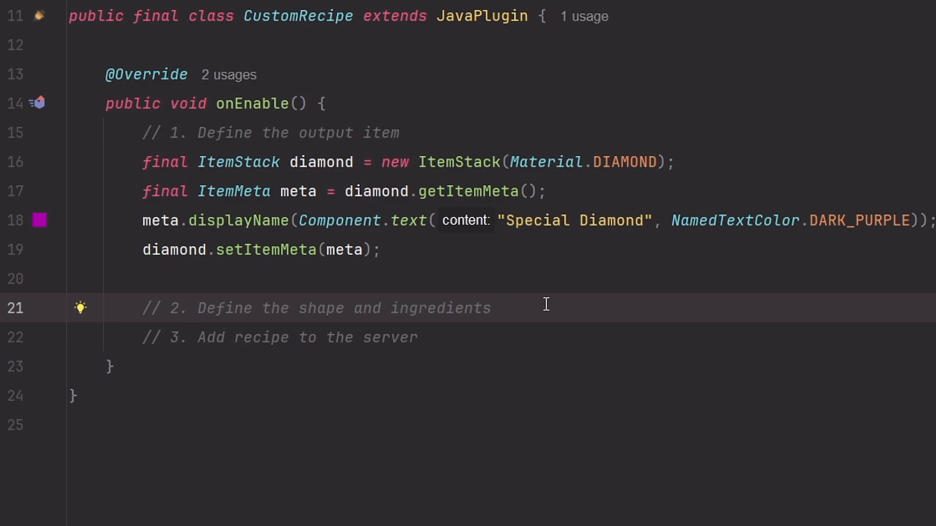
pyautogui.press('Return')
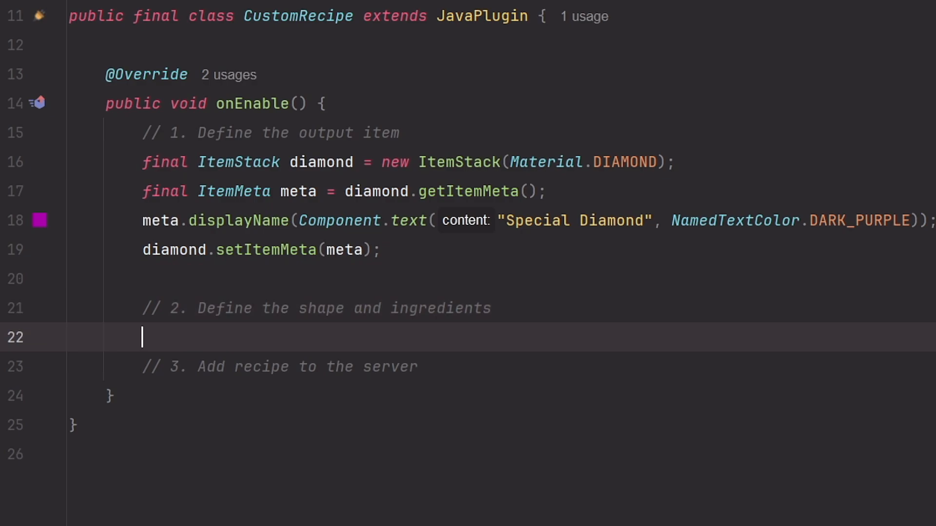
pyautogui.write('final ShapedR')
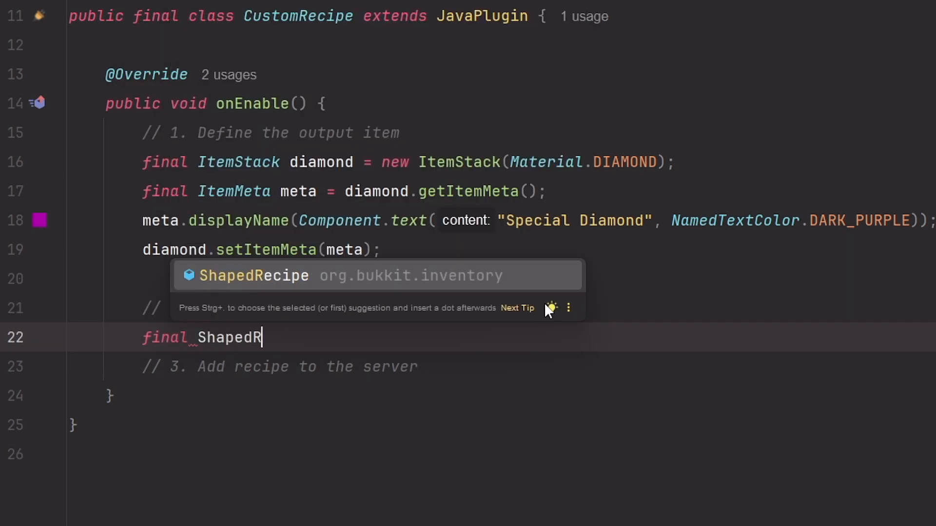
pyautogui.press('Tab')
pyautogui.write('recipe ')
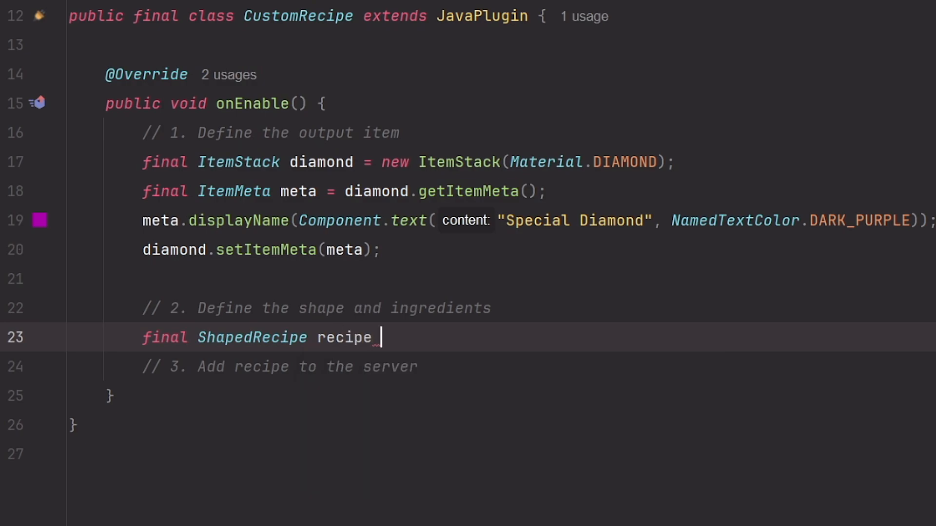
pyautogui.write('= new')
pyautogui.press('Escape')
pyautogui.write('Sha')
pyautogui.press('Tab')
pyautogui.hotkey('ctrl', 'shift', 'Return')
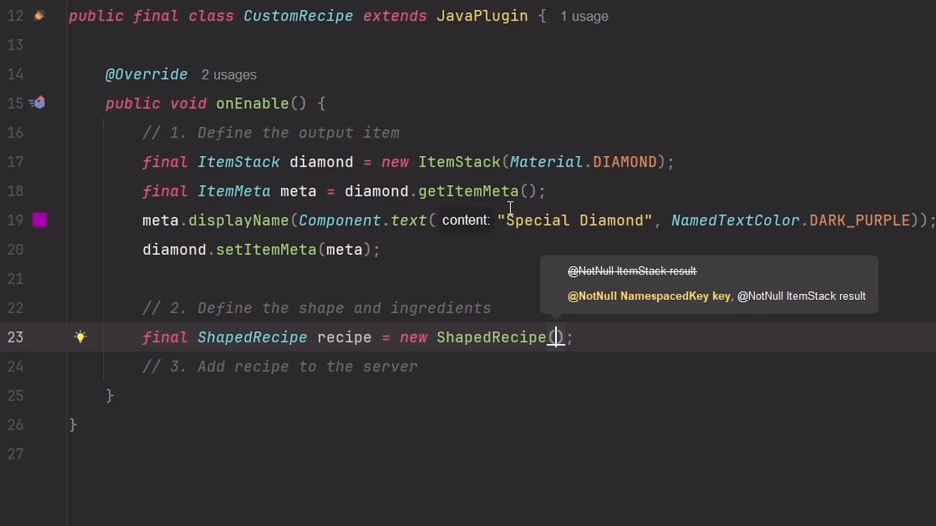
pyautogui.write('diam')
pyautogui.press('Tab')
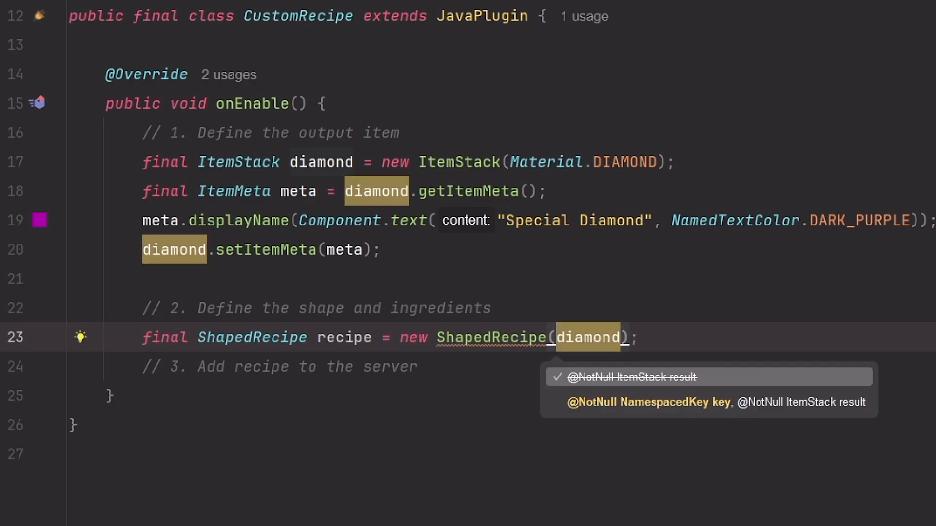
pyautogui.write('key,')
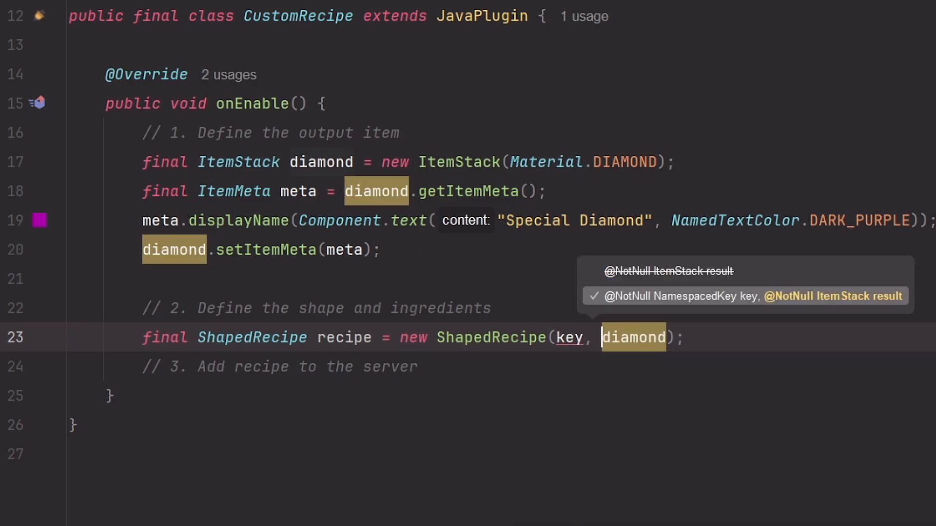
# Step: Declare NamespacedKey(this, "custom_recipe") above the recipe declaration
pyautogui.click(526, 303)
pyautogui.press('Return')
pyautogui.write('final N')
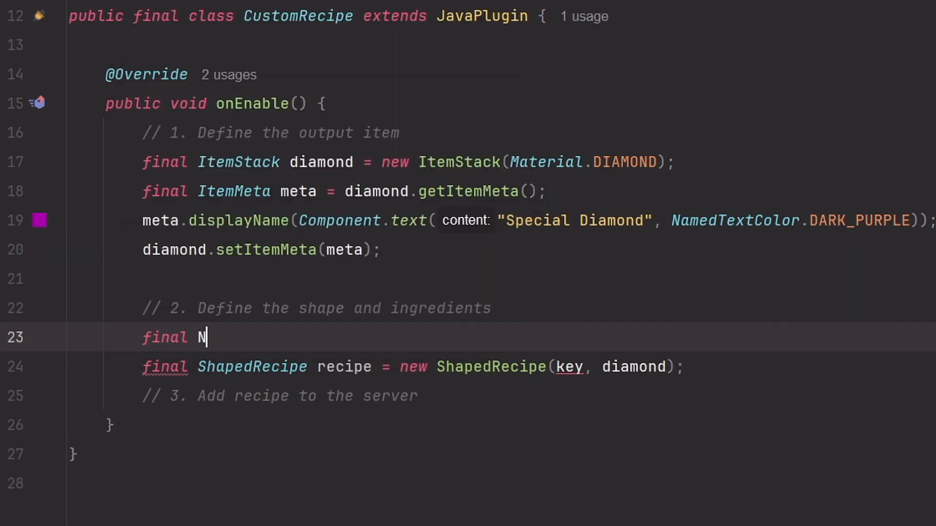
pyautogui.write('amespaceKe')
pyautogui.press('Tab')
pyautogui.write('ke')
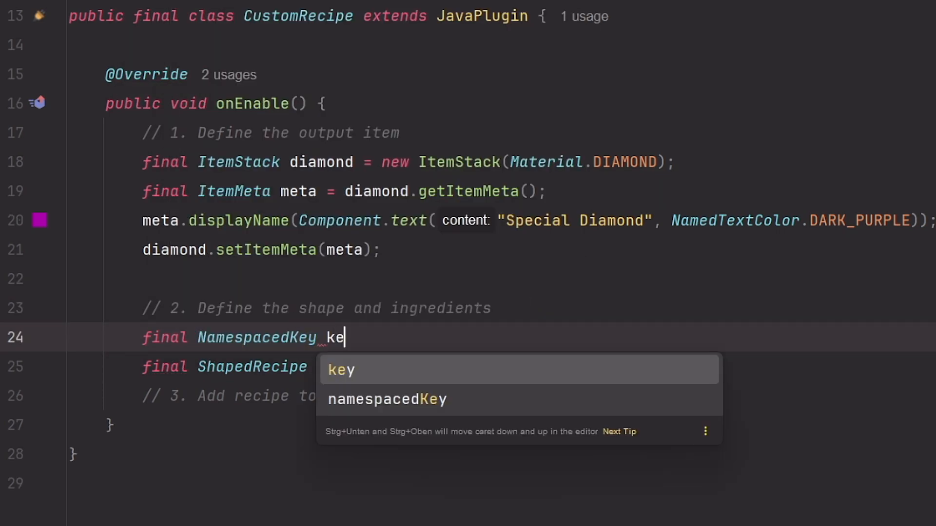
pyautogui.write('y = ')
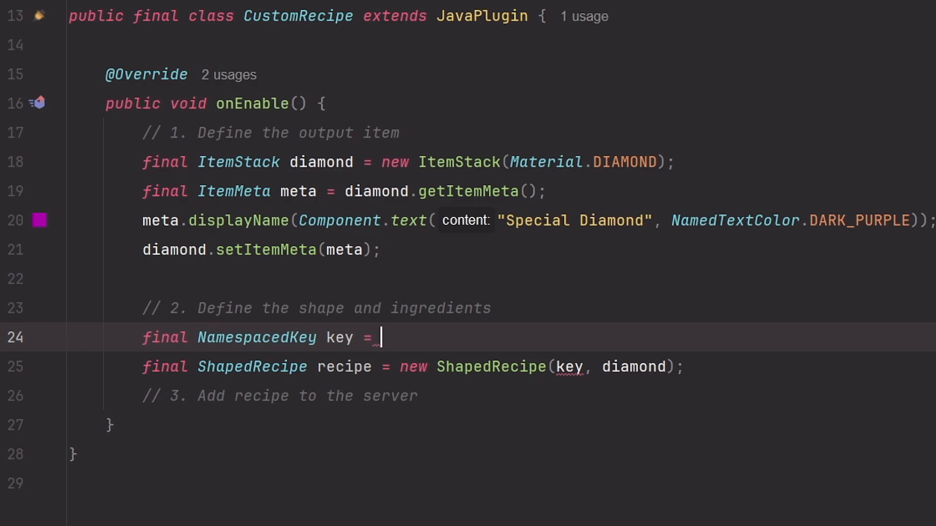
pyautogui.write('new Names')
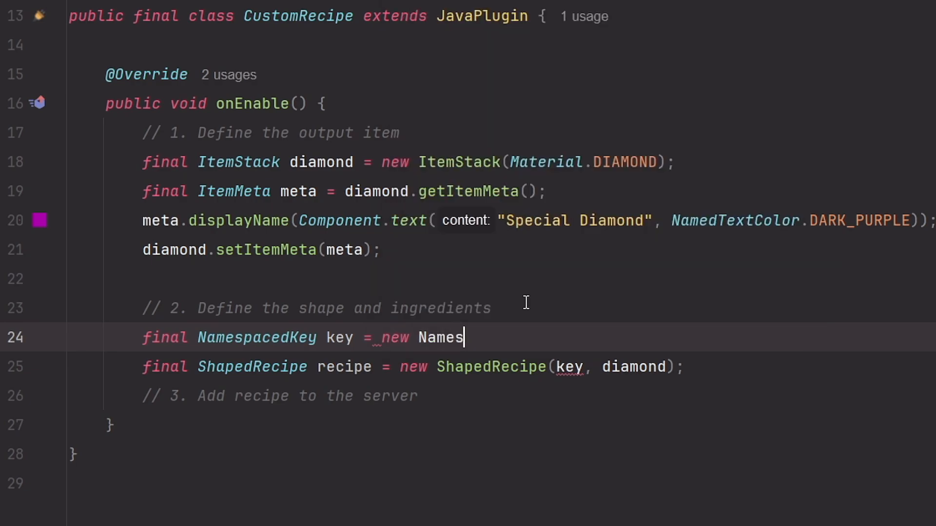
pyautogui.press('Tab')
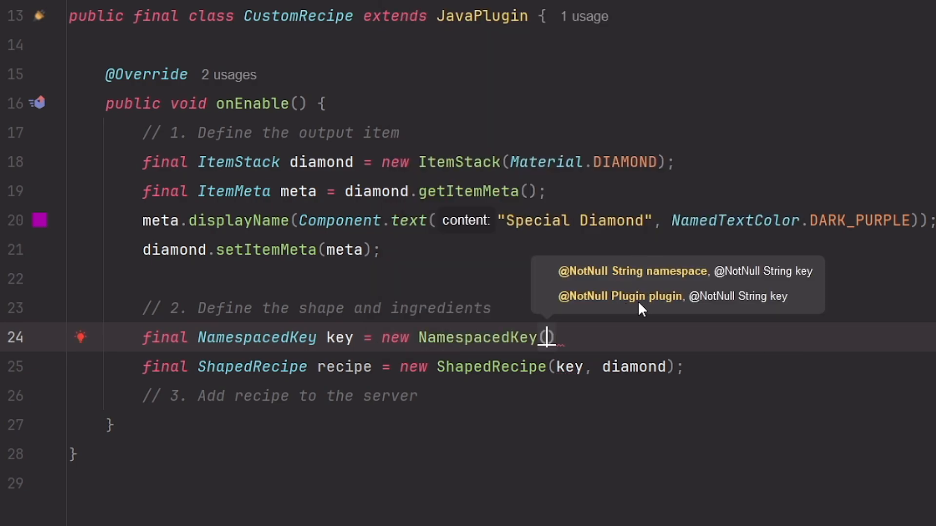
pyautogui.write('this,  ')
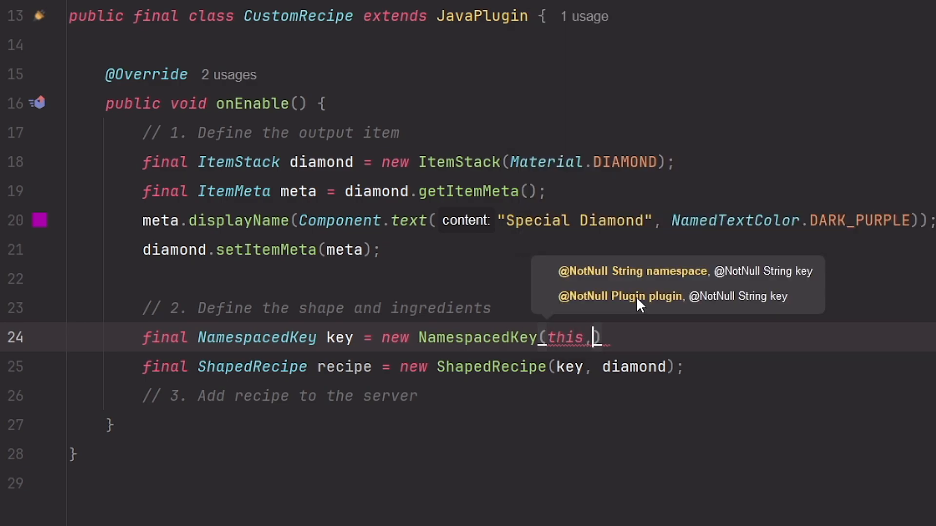
pyautogui.write('"')
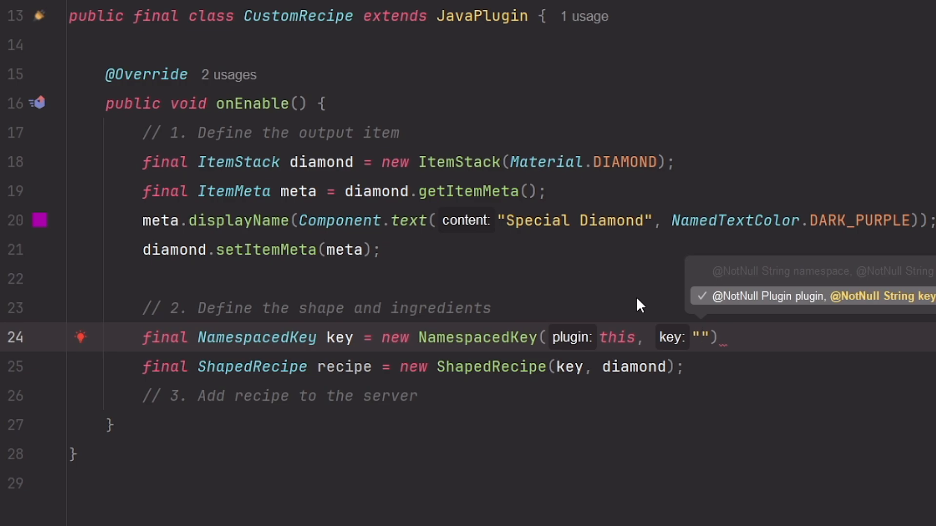
pyautogui.write('custom_reci')
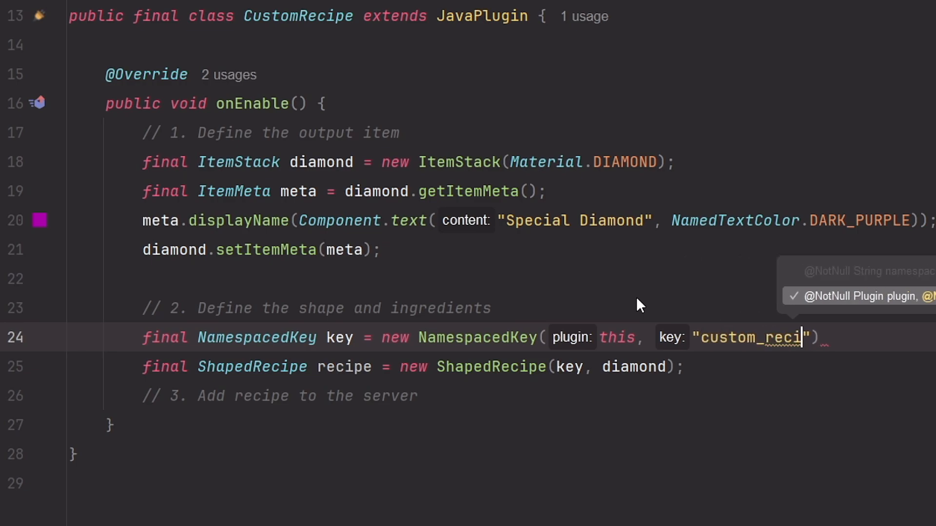
pyautogui.write('pe')
pyautogui.hotkey('ctrl', 'shift', 'Return')
pyautogui.hotkey('shift', 'Return')
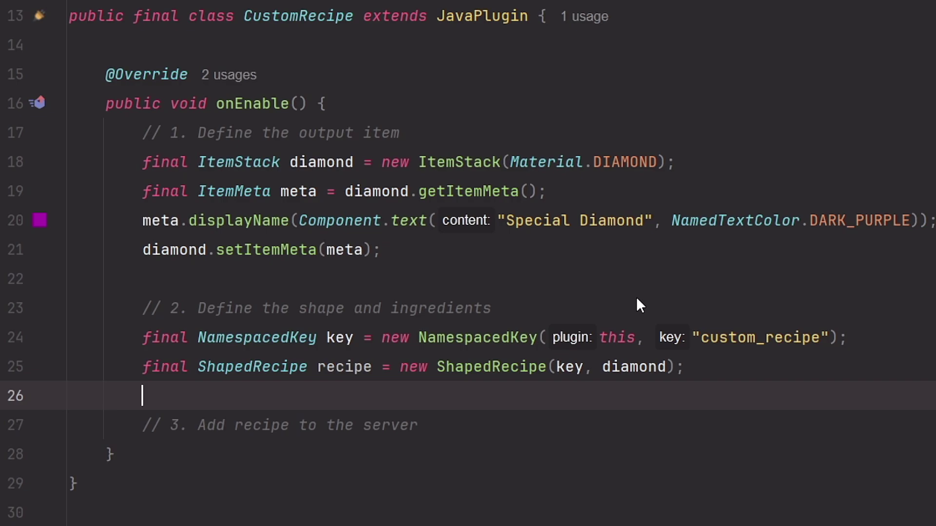
pyautogui.write('rec')
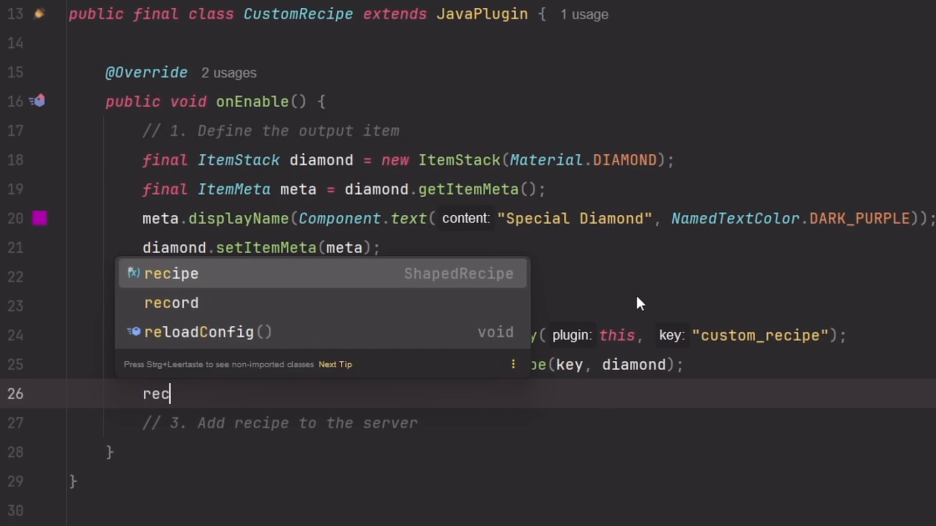
# Step: Add a recipe.shape call with three empty row strings on separate lines
pyautogui.press('Tab')
pyautogui.write('.shape(')
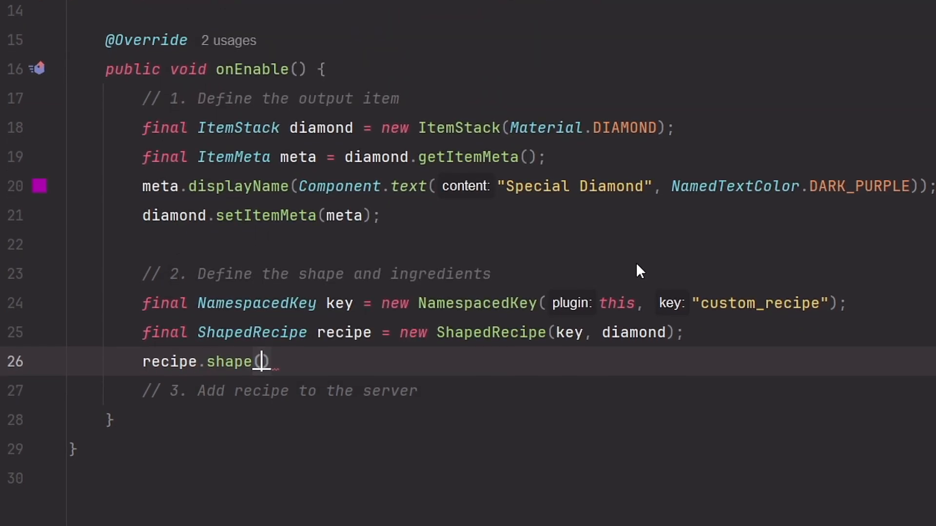
pyautogui.press('Return')
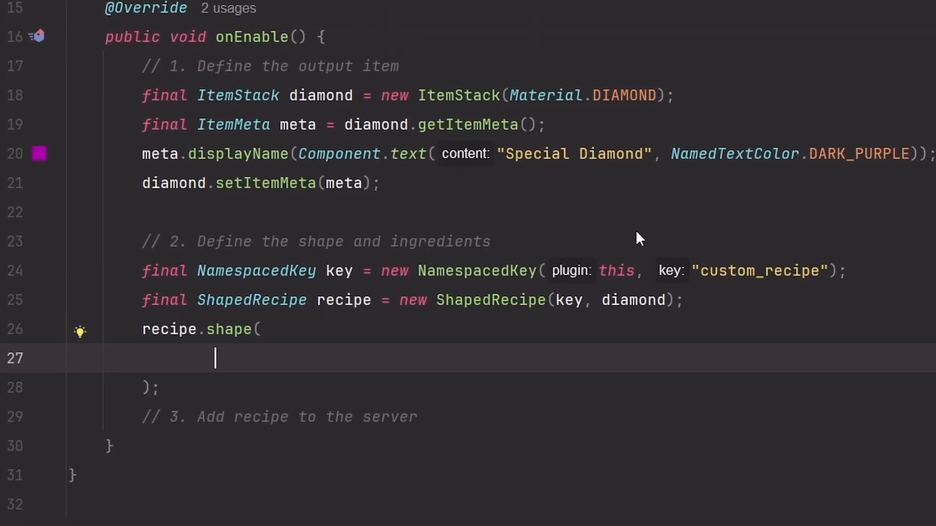
pyautogui.write('"",')
pyautogui.press('Return')
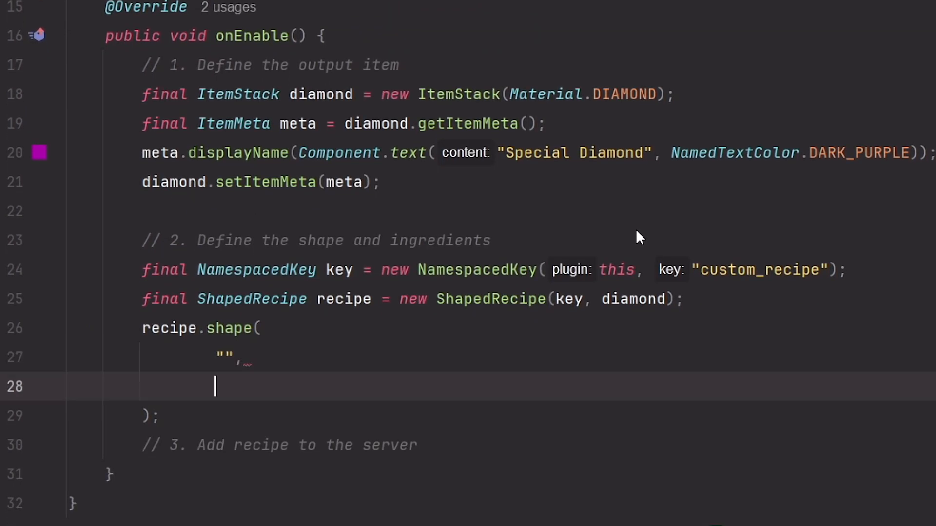
pyautogui.write('"",')
pyautogui.press('Return')
pyautogui.write('""')
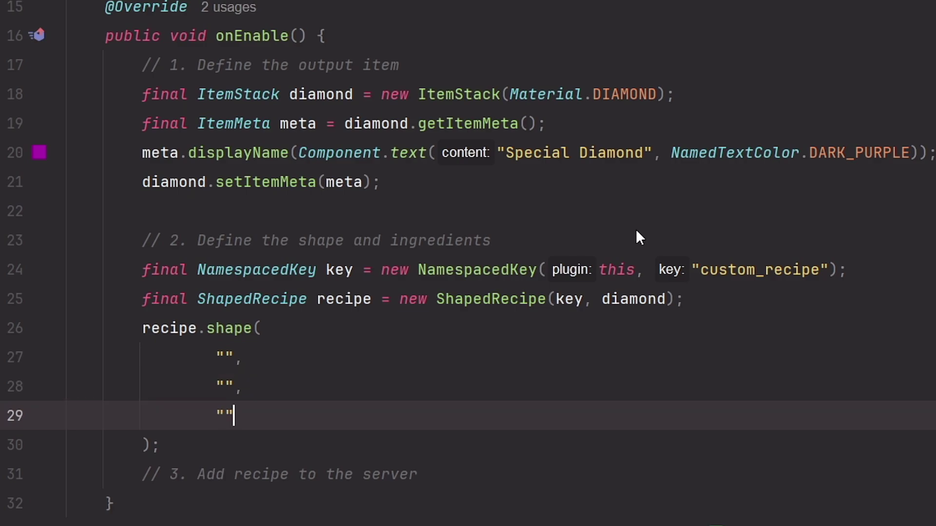
pyautogui.click(227, 362)
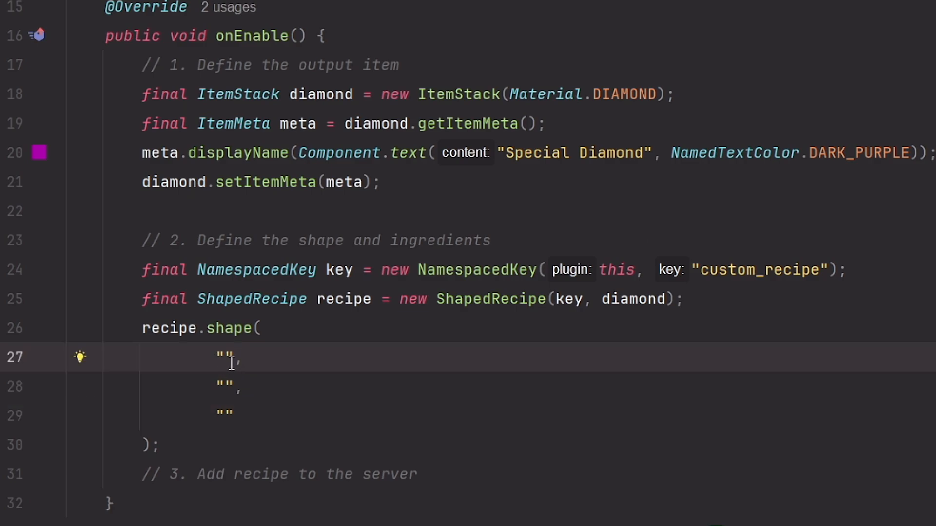
pyautogui.click(225, 387)
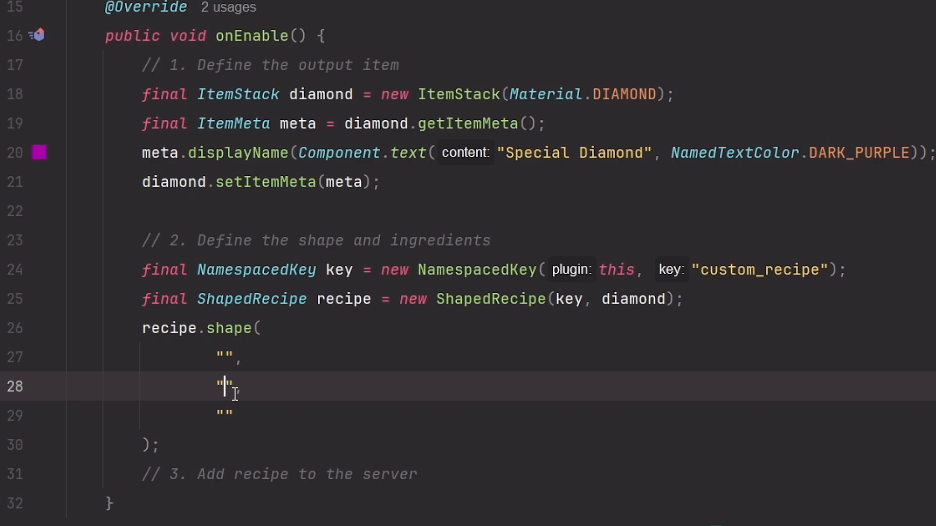
pyautogui.click(227, 417)
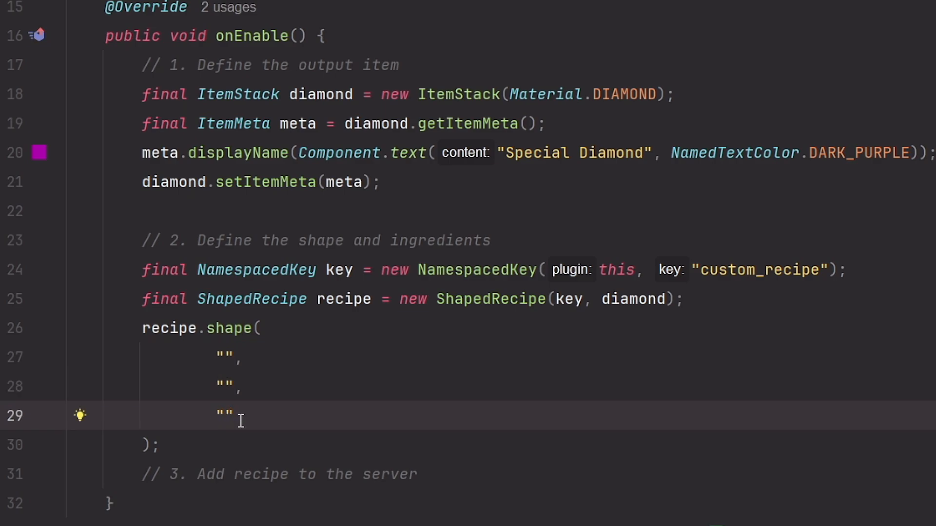
pyautogui.click(225, 387)
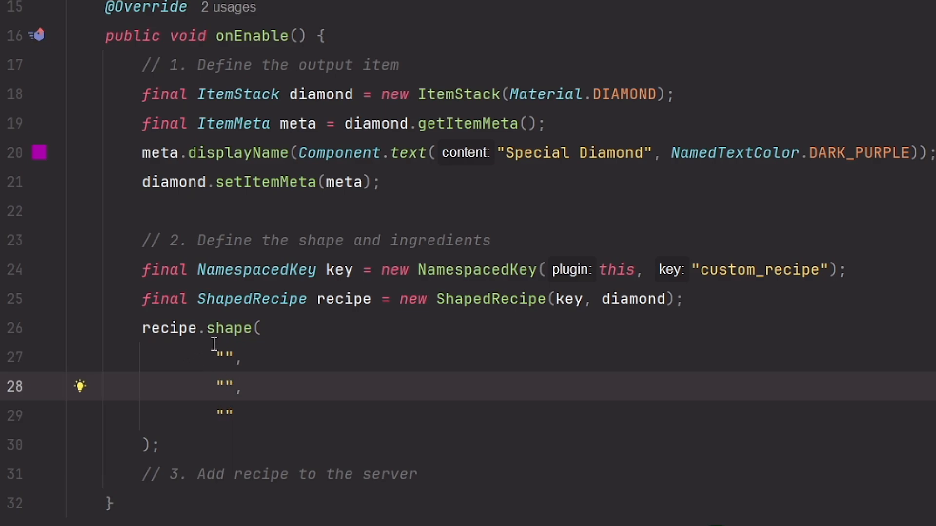
pyautogui.moveTo(229, 329)
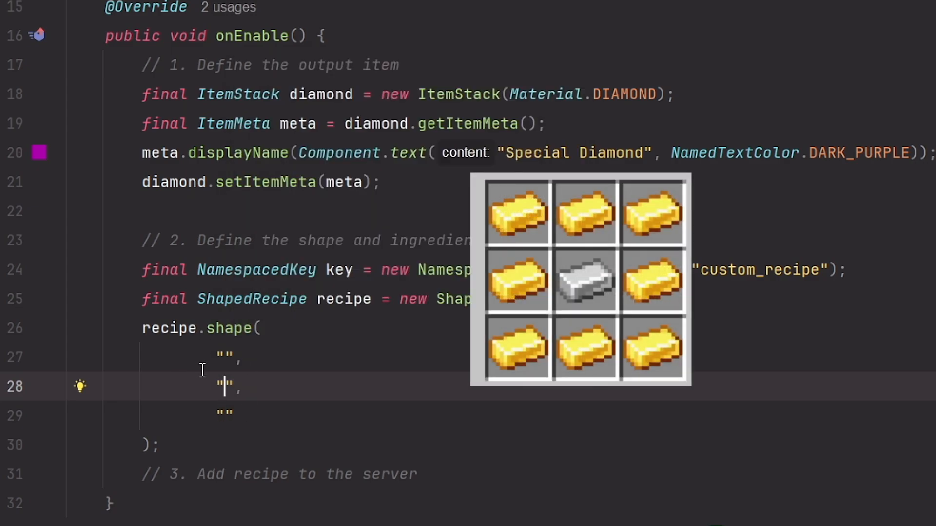
# Step: Fill the shape rows to read "GGG", "GIG", "GGG"
pyautogui.press('Up')
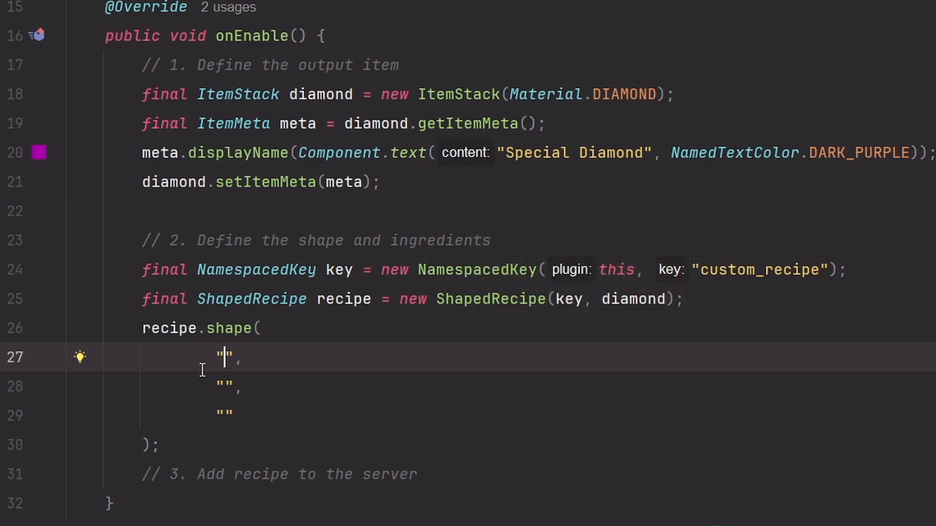
pyautogui.write('G')
pyautogui.write('G')
pyautogui.write('G')
pyautogui.doubleClick(234, 359)
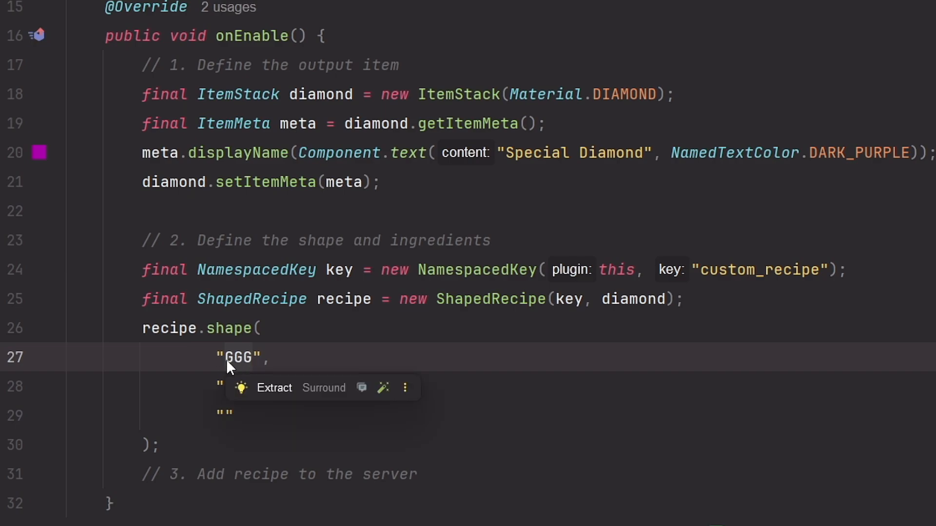
pyautogui.click(224, 387)
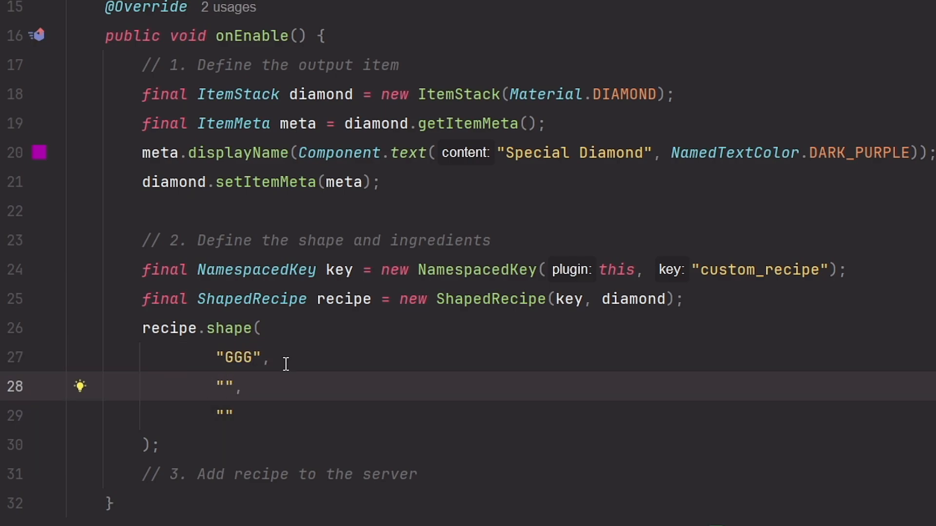
pyautogui.write('GIK')
pyautogui.press('BackSpace')
pyautogui.write('G')
pyautogui.press('Down')
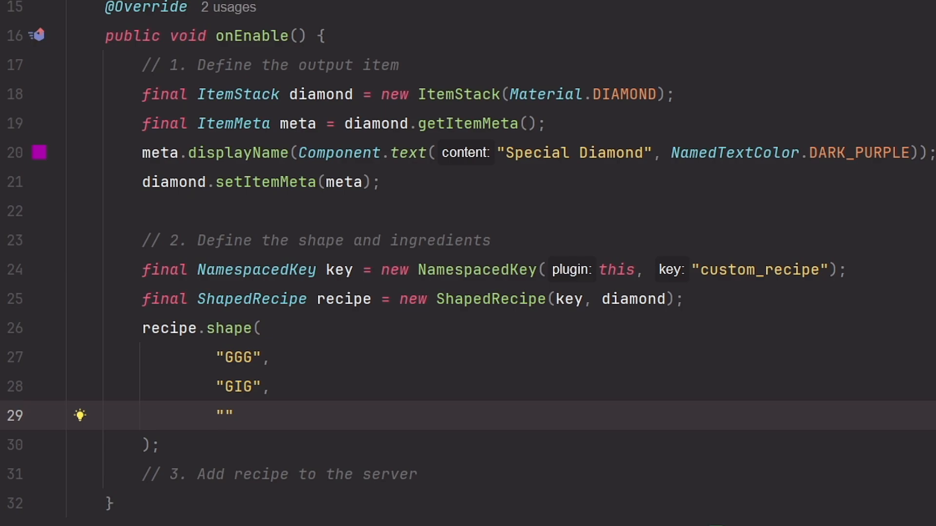
pyautogui.write('GGG')
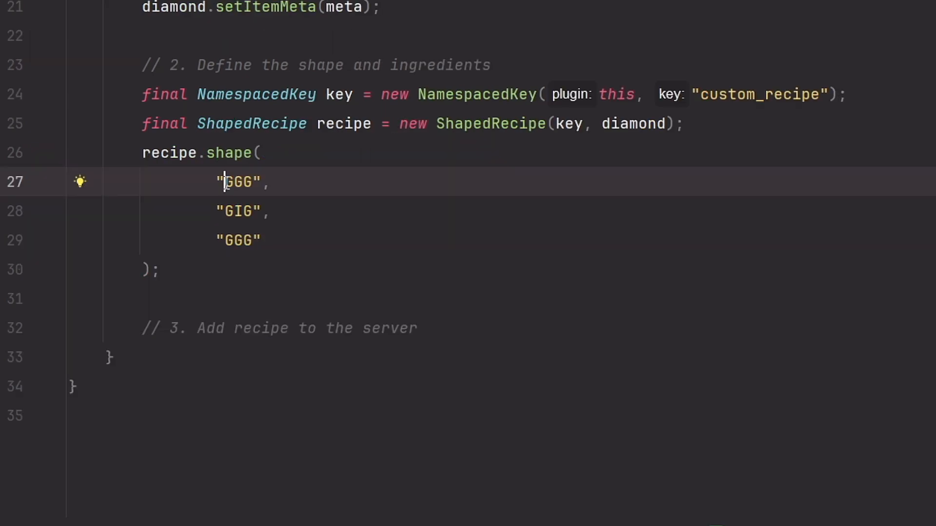
# Step: Add recipe.setIngredient('G', Material.GOLD_INGOT)
pyautogui.click(190, 299)
pyautogui.write('re')
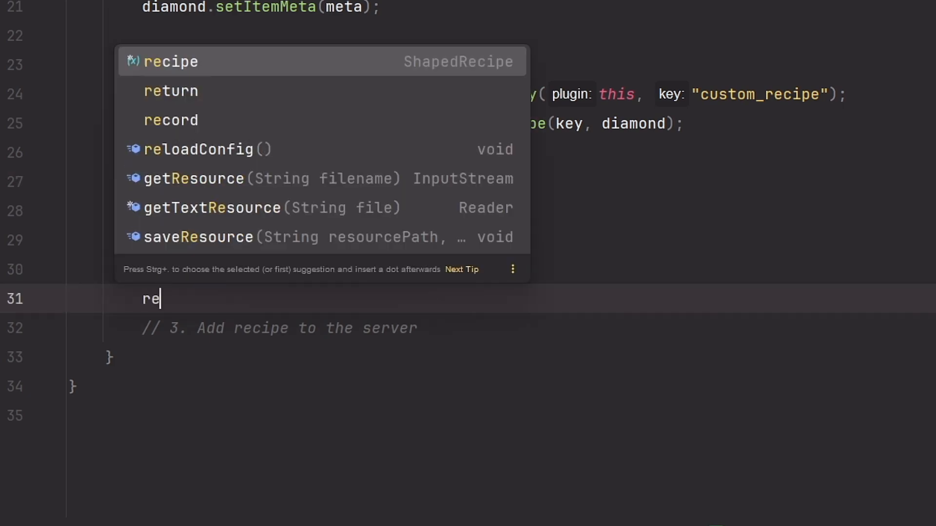
pyautogui.write('c')
pyautogui.press('Tab')
pyautogui.write('.setIn')
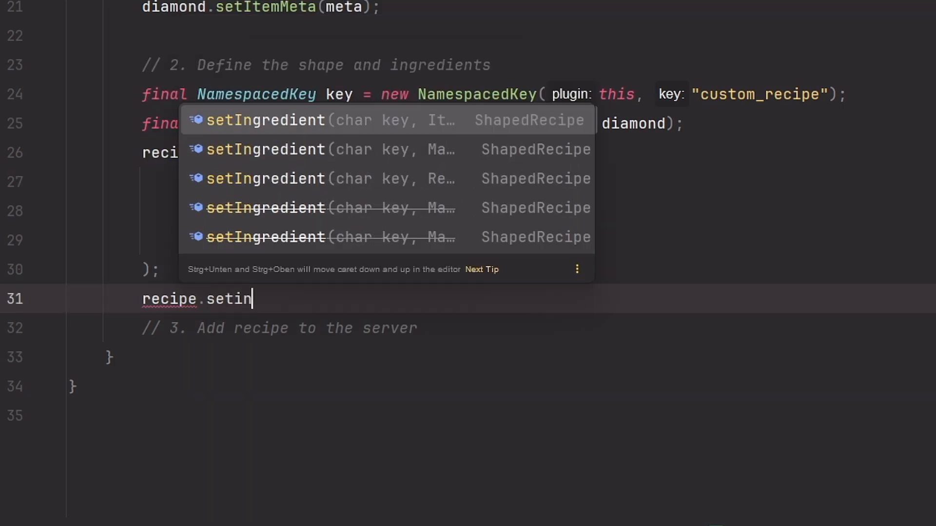
pyautogui.press('Tab')
pyautogui.write("'")
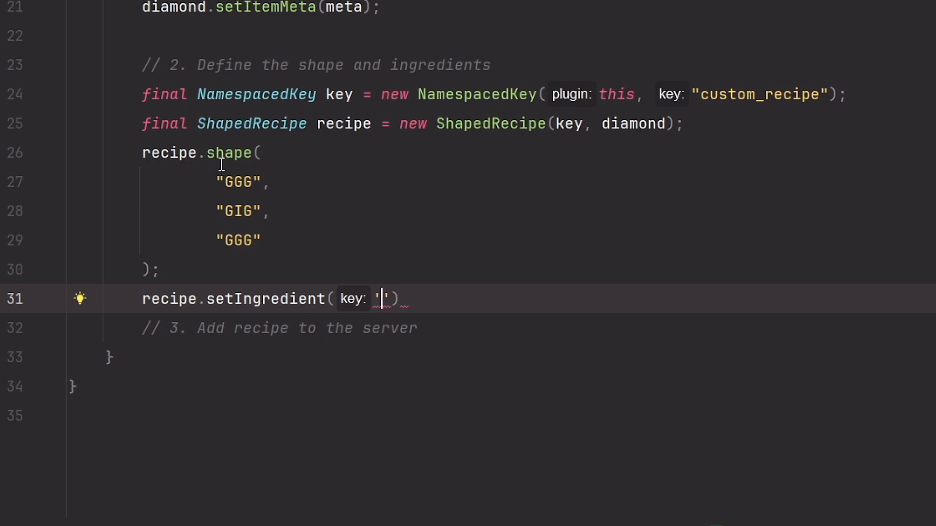
pyautogui.write('G')
pyautogui.press('Right')
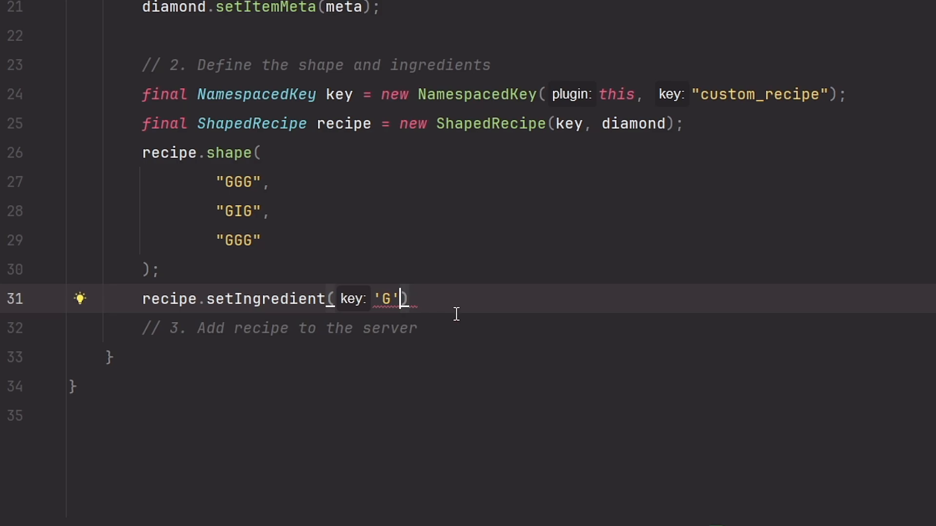
pyautogui.write(', Material.')
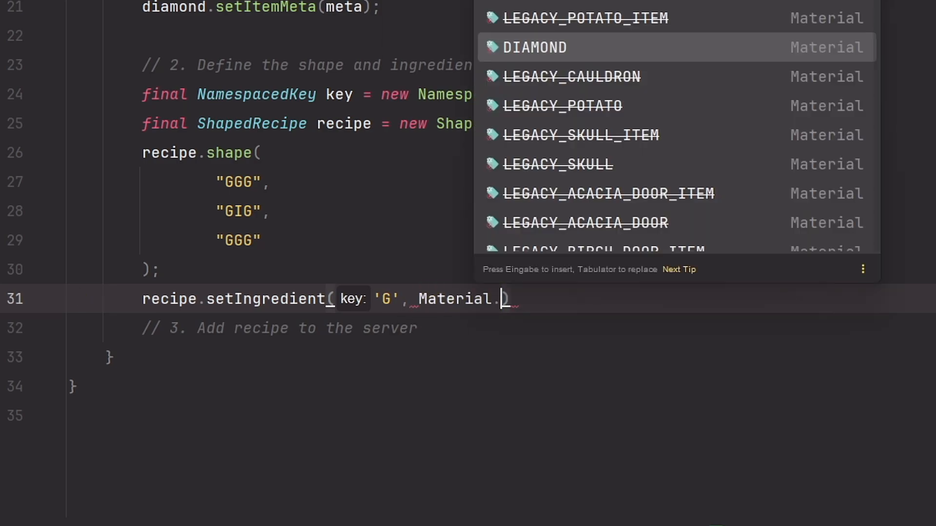
pyautogui.write('GOLD')
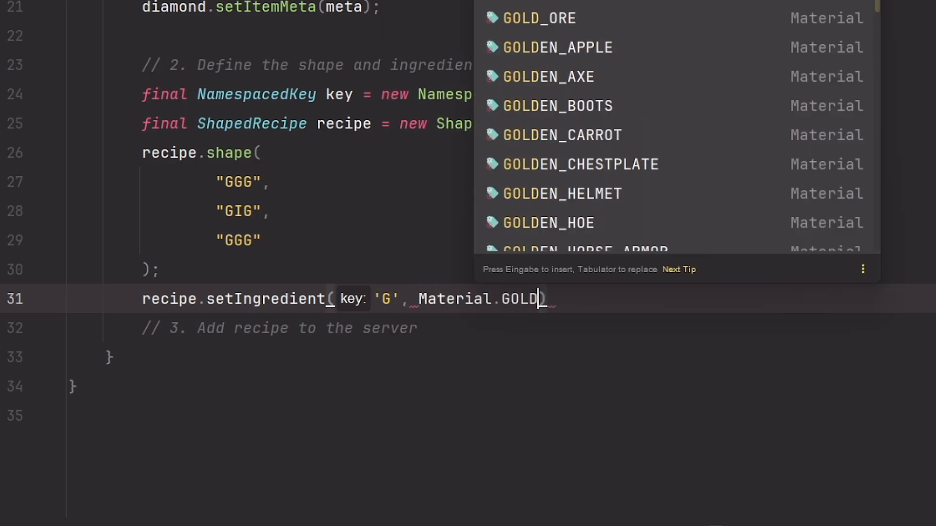
pyautogui.write('_IN')
pyautogui.press('Tab')
pyautogui.write(');')
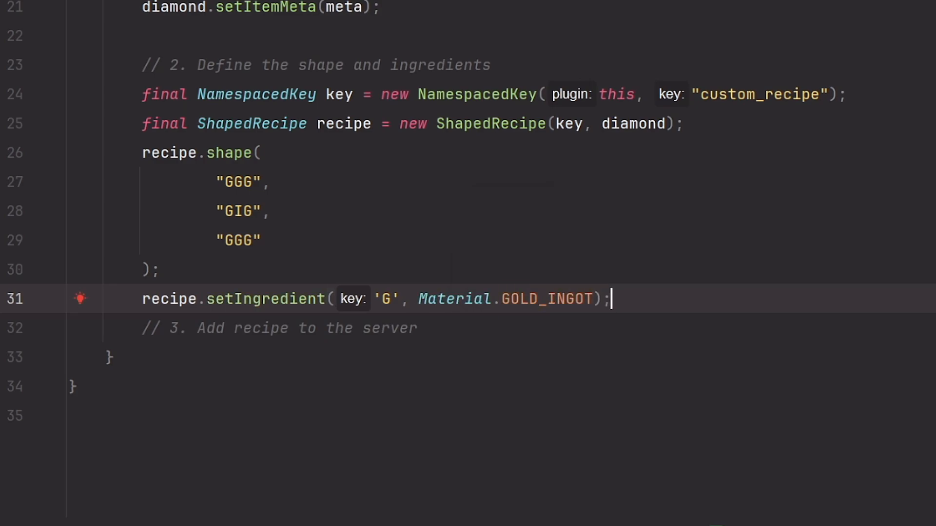
# Step: Duplicate the line and change it to setIngredient('I', Material.IRON_INGOT)
pyautogui.hotkey('ctrl', 'd')
pyautogui.click(387, 329)
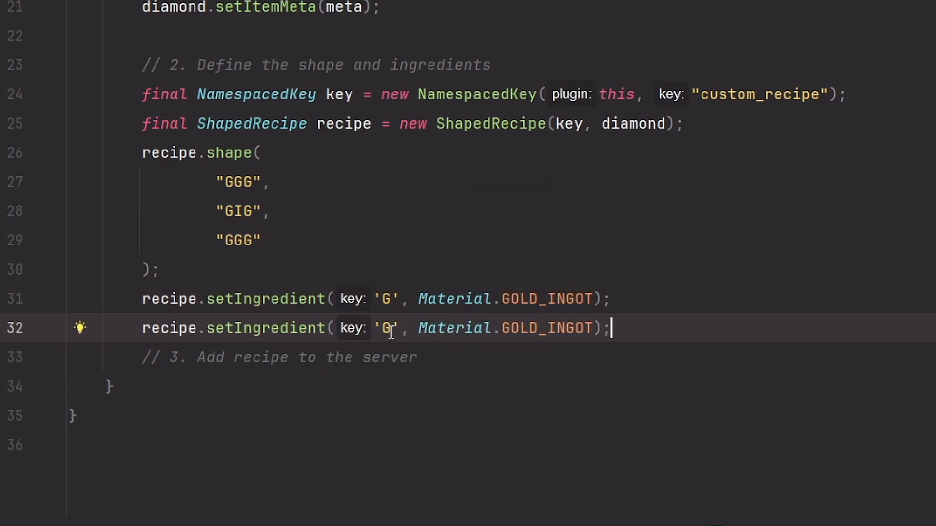
pyautogui.press('BackSpace')
pyautogui.write('I')
pyautogui.doubleClick(238, 211)
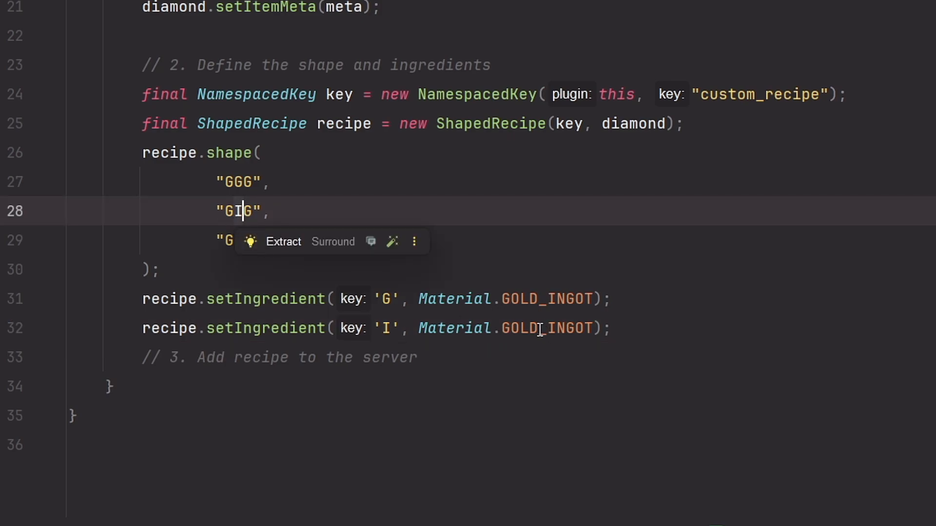
pyautogui.click(501, 331)
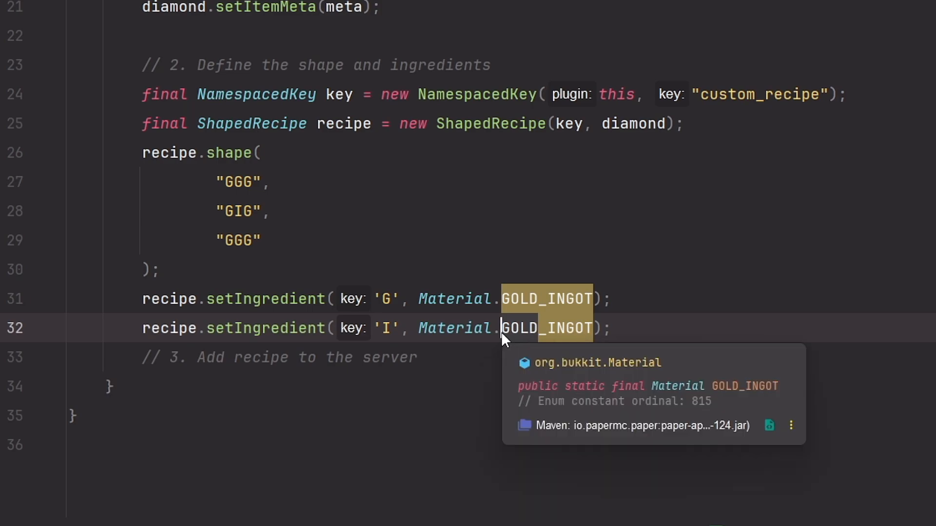
pyautogui.doubleClick(512, 328)
pyautogui.write('IRON')
pyautogui.press('Escape')
pyautogui.hotkey('shift', 'Return')
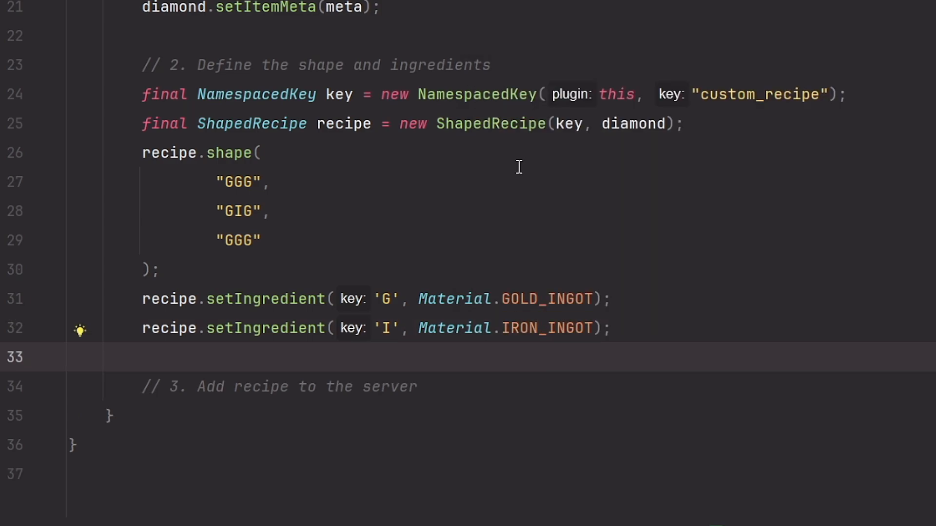
# Step: Register the recipe with Bukkit.addRecipe(recipe) under the last comment
pyautogui.click(467, 392)
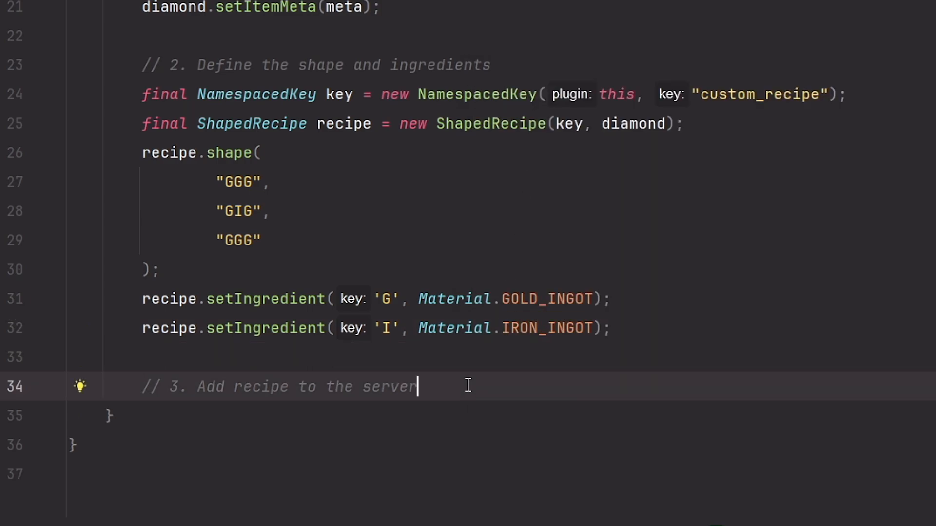
pyautogui.press('Return')
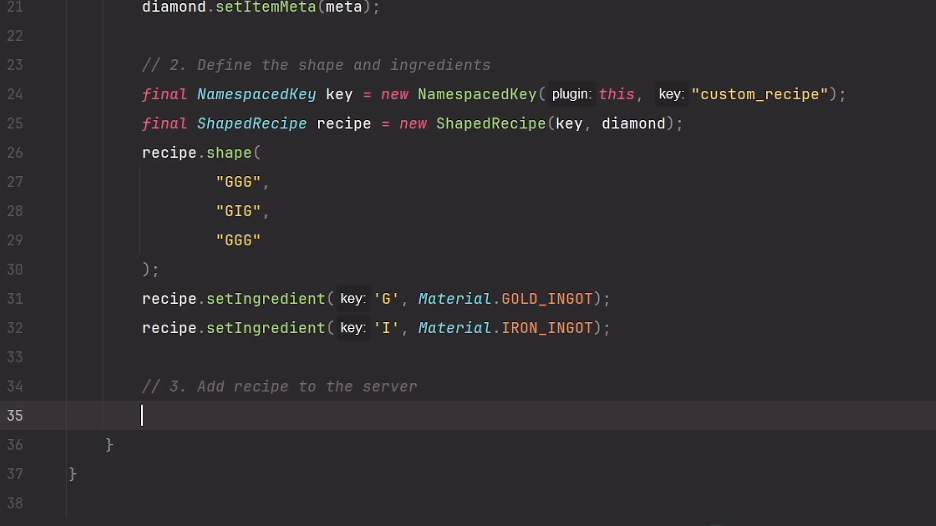
pyautogui.write('Bukkit.a')
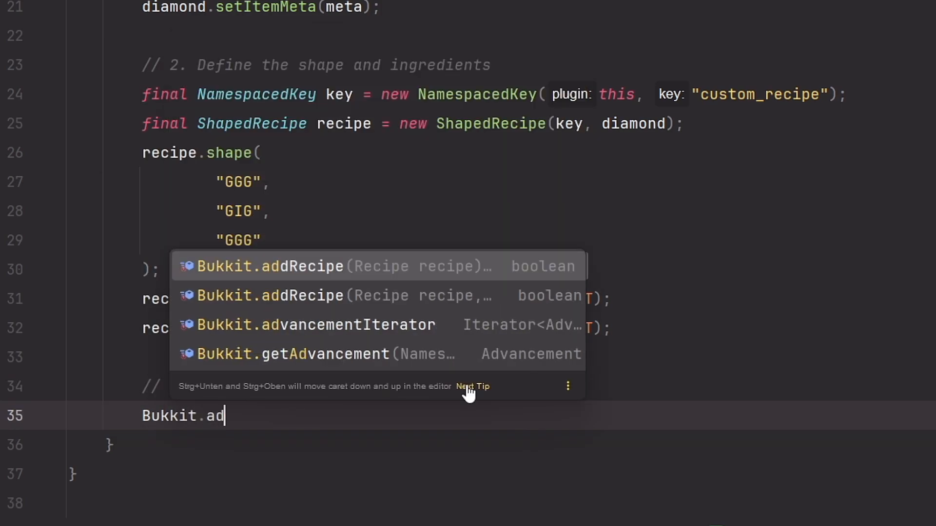
pyautogui.write('d')
pyautogui.press('Return')
pyautogui.write('rec')
pyautogui.press('Return')
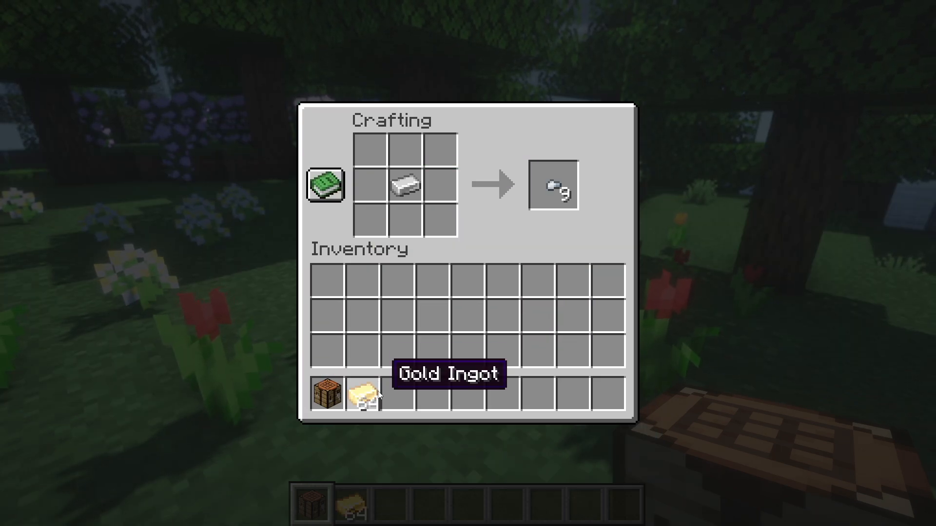
# Step: Ring the iron ingot with gold ingots and take the crafted Special Diamond
pyautogui.click(364, 395)
pyautogui.moveTo(370, 149)
pyautogui.mouseDown()
pyautogui.moveTo(446, 223)
pyautogui.moveTo(369, 184)
pyautogui.mouseUp()
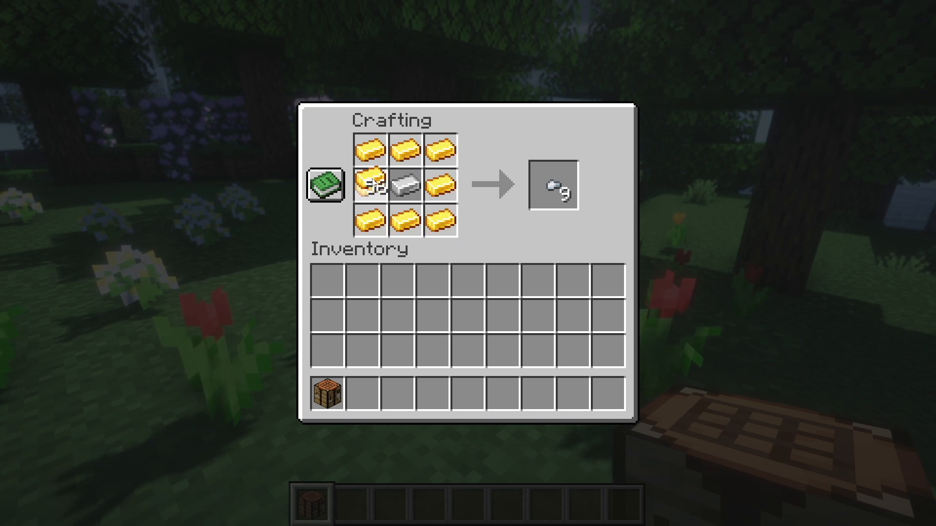
pyautogui.click(364, 395)
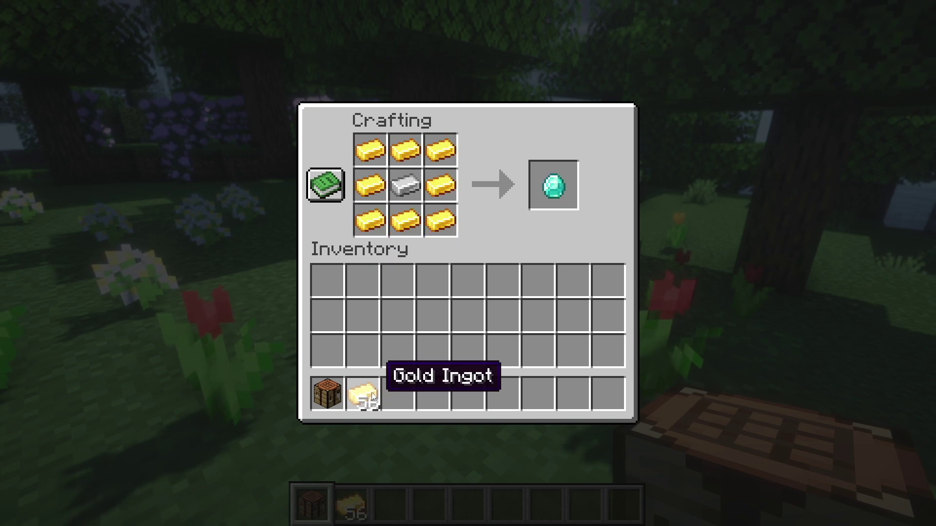
pyautogui.click(548, 187)
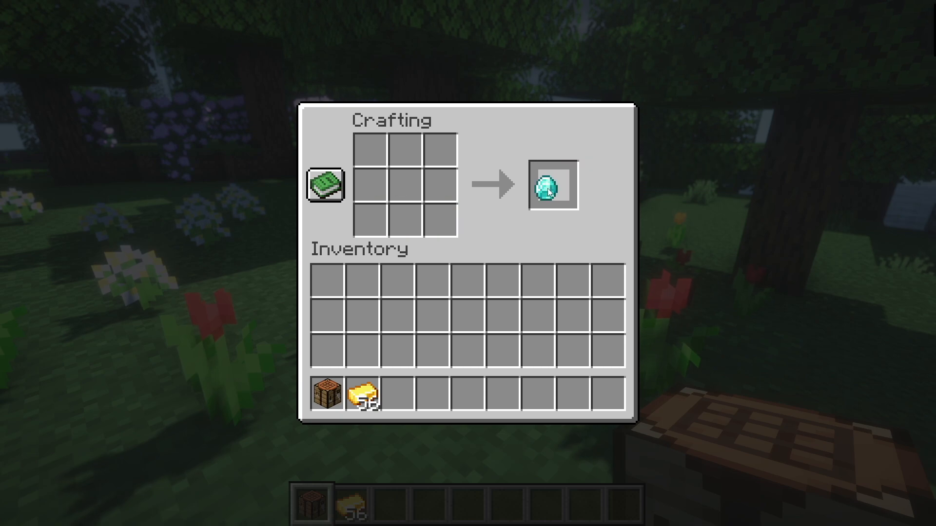